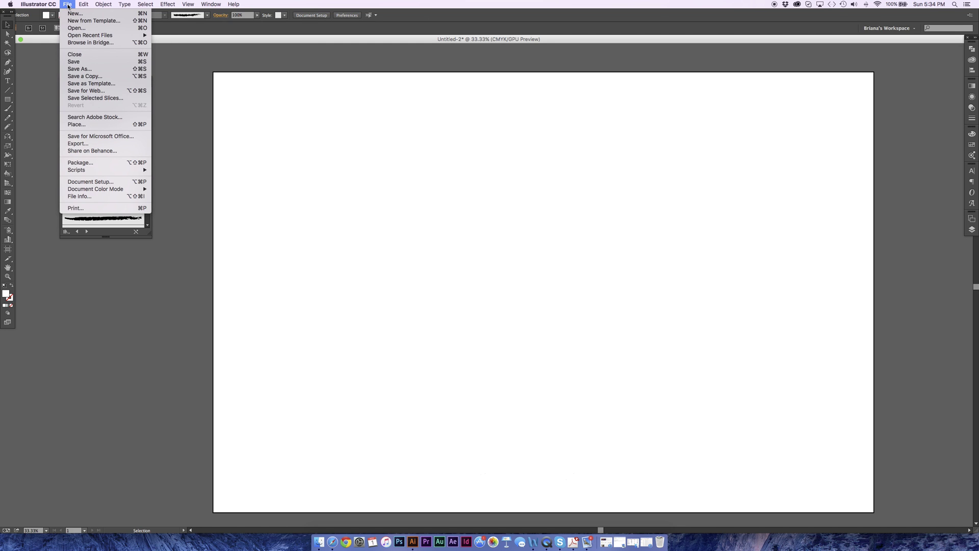
Step: Place the Give Thanks chalkboard photo from the Photos library's My Photo Stream so that it covers the artboard
{"action": "left_click", "coordinate": [77, 125]}
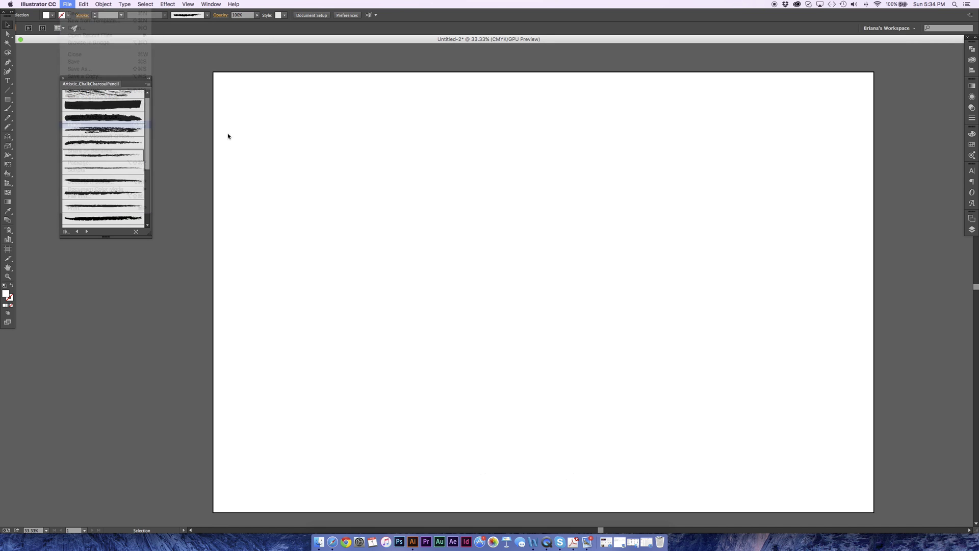
{"action": "scroll", "coordinate": [386, 188], "scroll_direction": "down", "scroll_amount": 10}
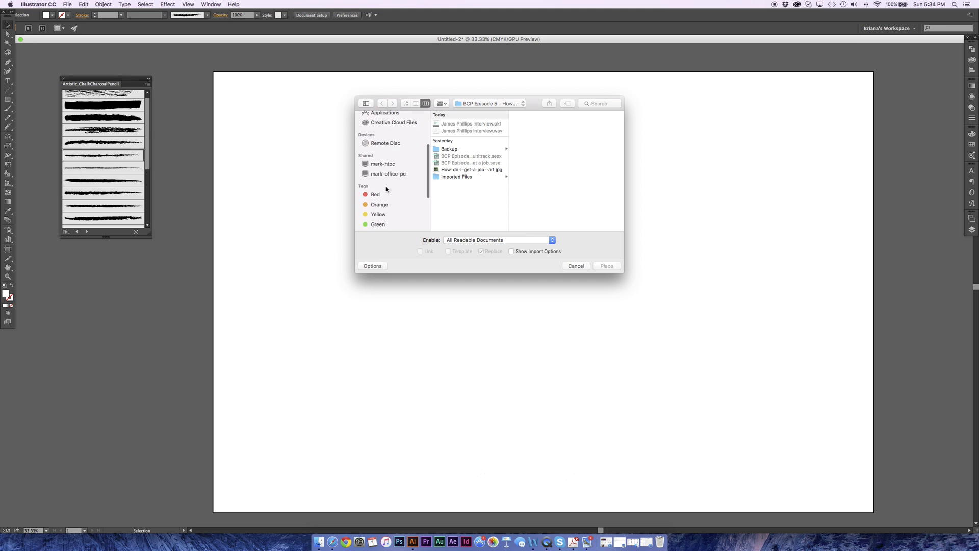
{"action": "scroll", "coordinate": [386, 188], "scroll_direction": "down", "scroll_amount": 3}
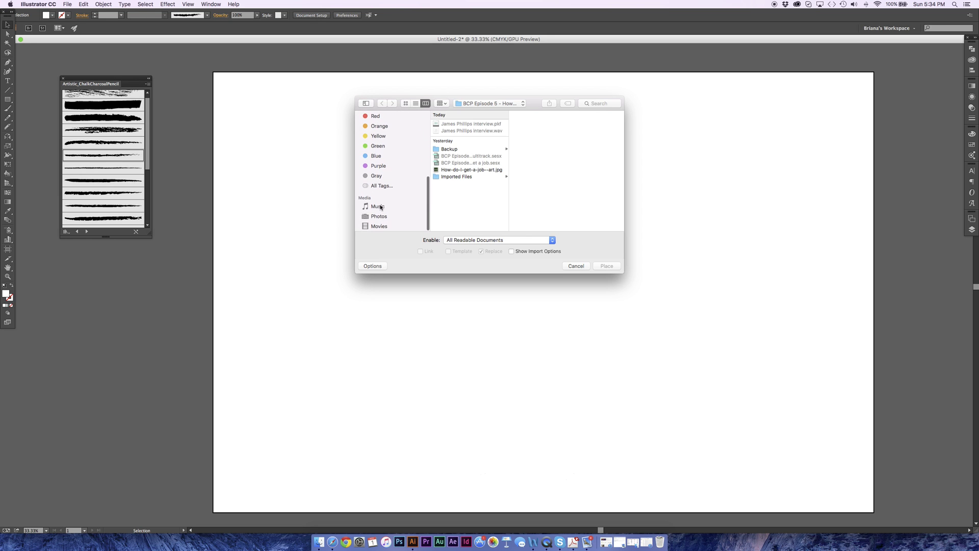
{"action": "left_click", "coordinate": [387, 216]}
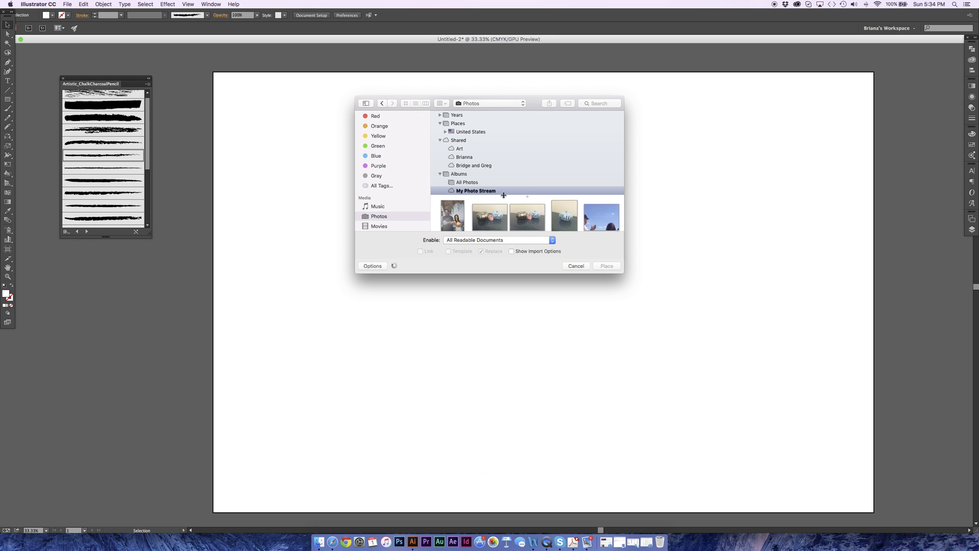
{"action": "scroll", "coordinate": [511, 216], "scroll_direction": "down", "scroll_amount": 5}
{"action": "left_click_drag", "start_coordinate": [530, 211], "coordinate": [528, 217]}
{"action": "left_click", "coordinate": [525, 212]}
{"action": "left_click_drag", "start_coordinate": [635, 339], "coordinate": [322, 196]}
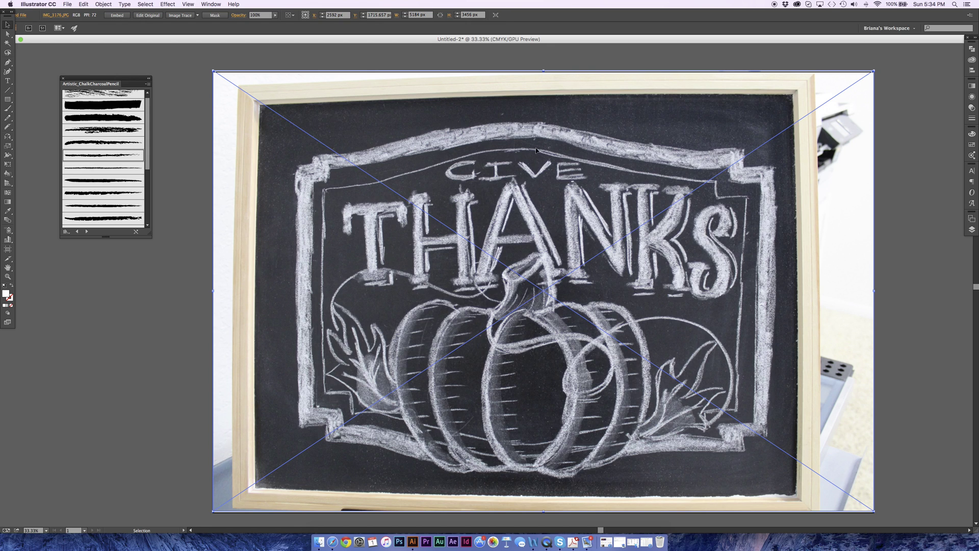
{"action": "left_click", "coordinate": [188, 216]}
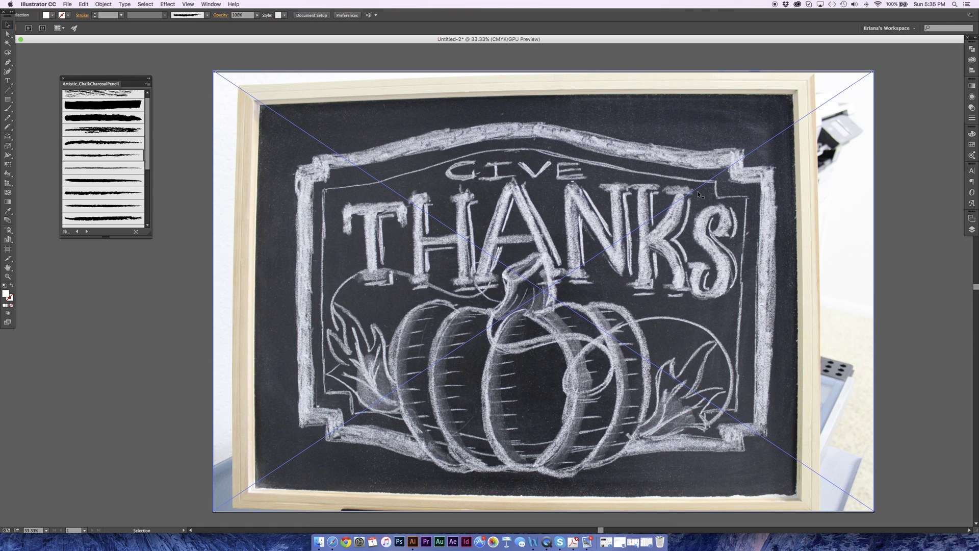
{"action": "left_click", "coordinate": [916, 236]}
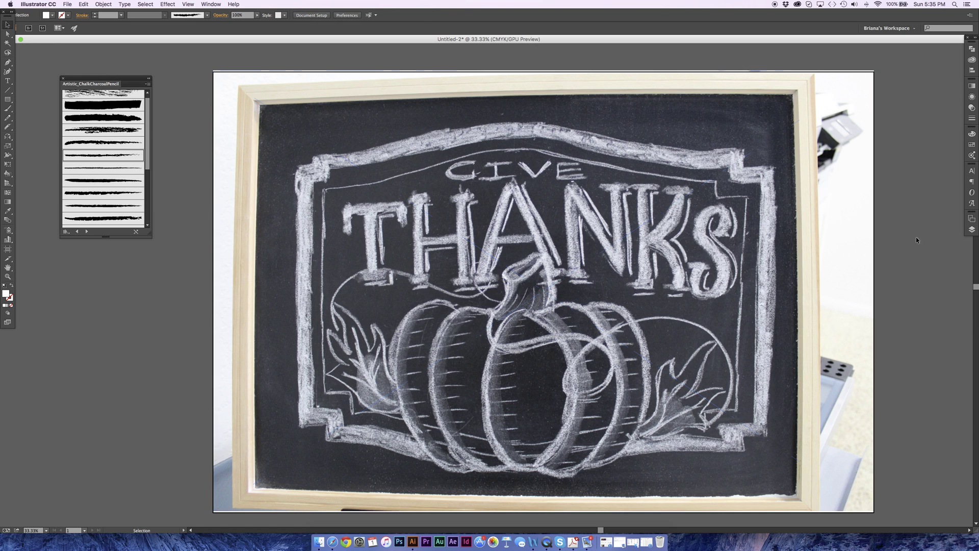
Step: Show the document's layers and fit the artboard to the artwork bounds of the placed photo
{"action": "left_click", "coordinate": [972, 230]}
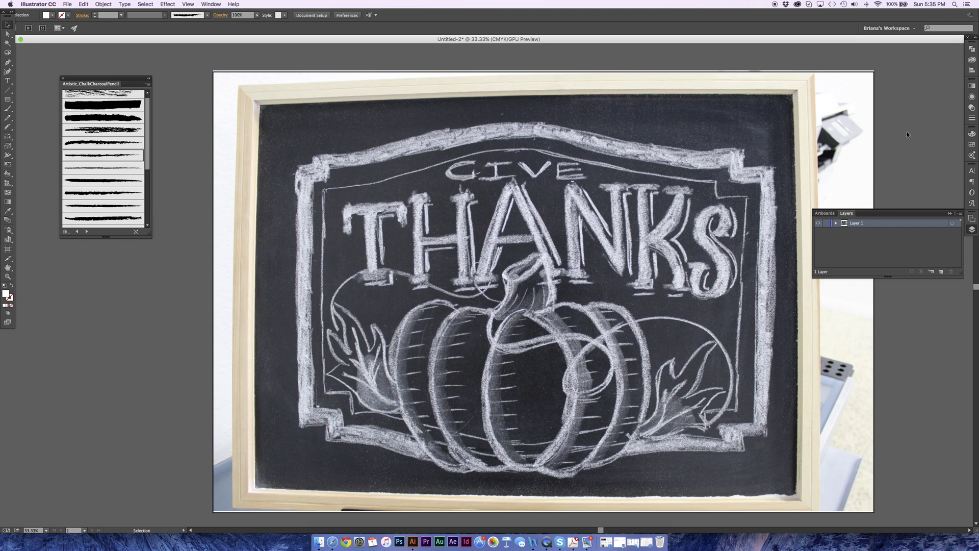
{"action": "left_click", "coordinate": [410, 92]}
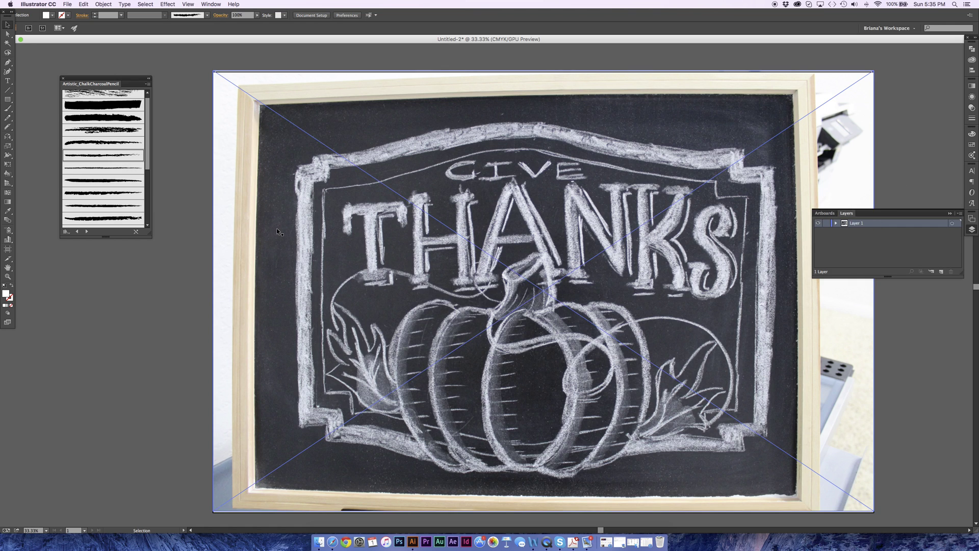
{"action": "key", "text": "shift+o"}
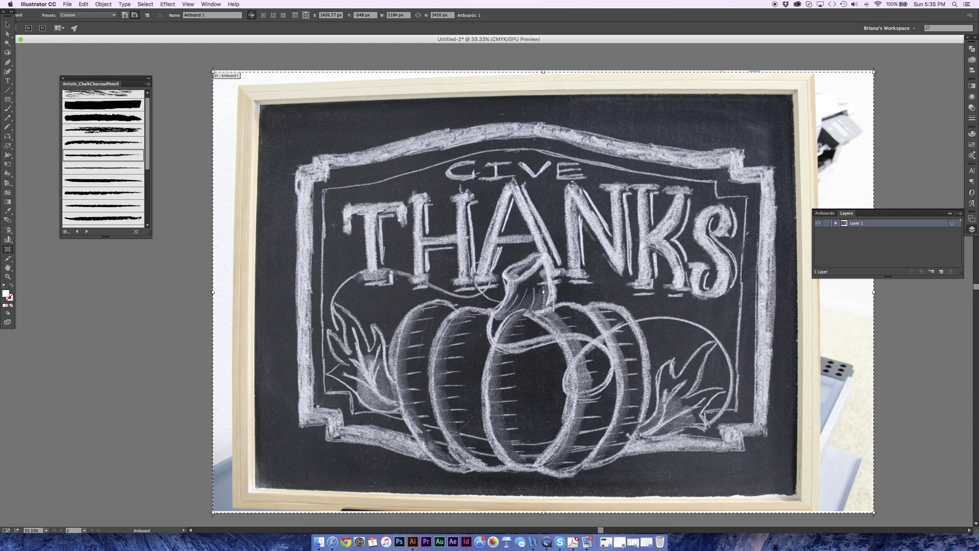
{"action": "left_click", "coordinate": [8, 24]}
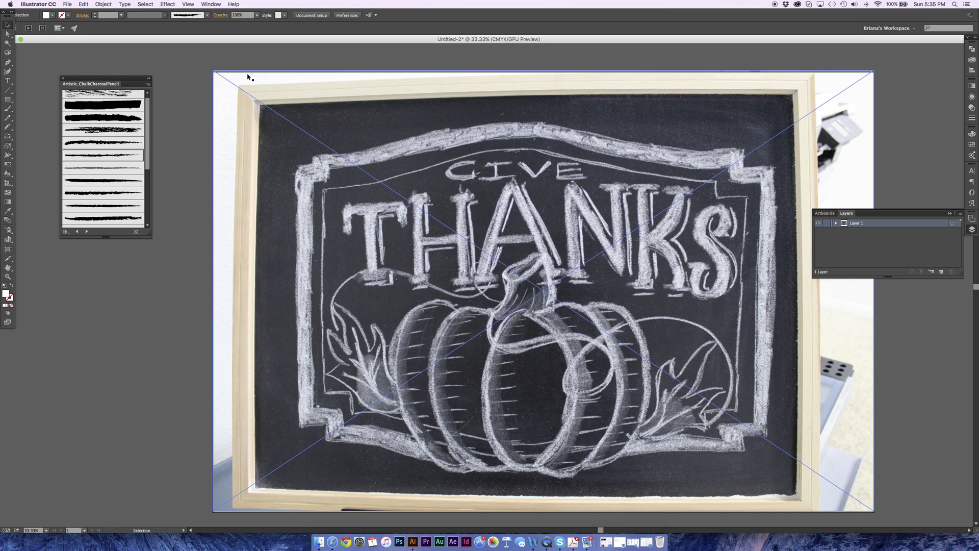
{"action": "key", "text": "shift+o"}
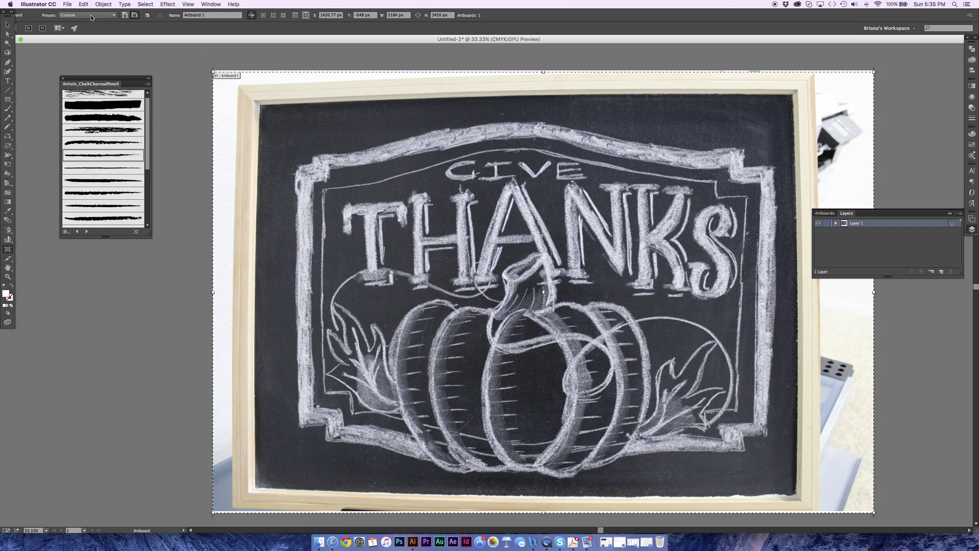
{"action": "left_click", "coordinate": [93, 15]}
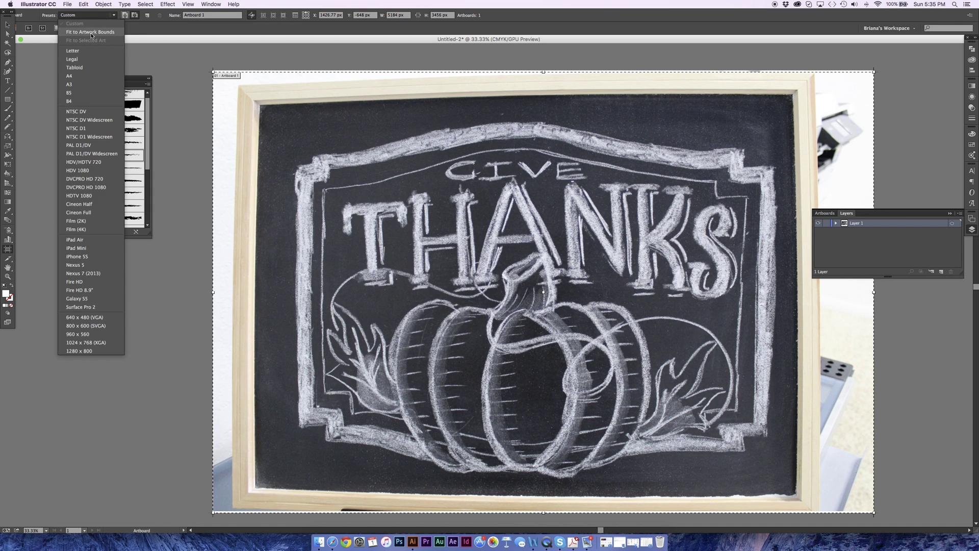
{"action": "left_click", "coordinate": [91, 32]}
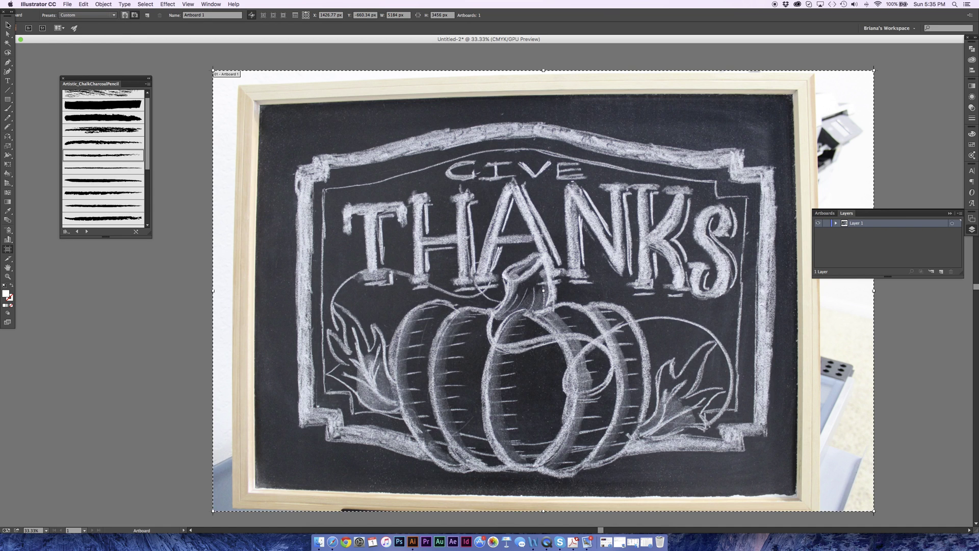
{"action": "left_click", "coordinate": [7, 25]}
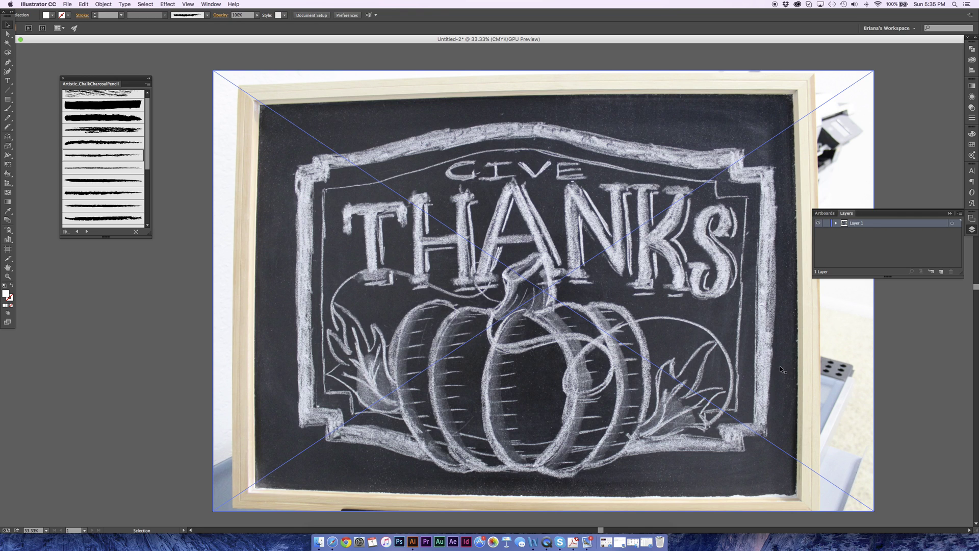
Step: Make an Image Trace of the placed chalkboard photo
{"action": "left_click", "coordinate": [837, 375]}
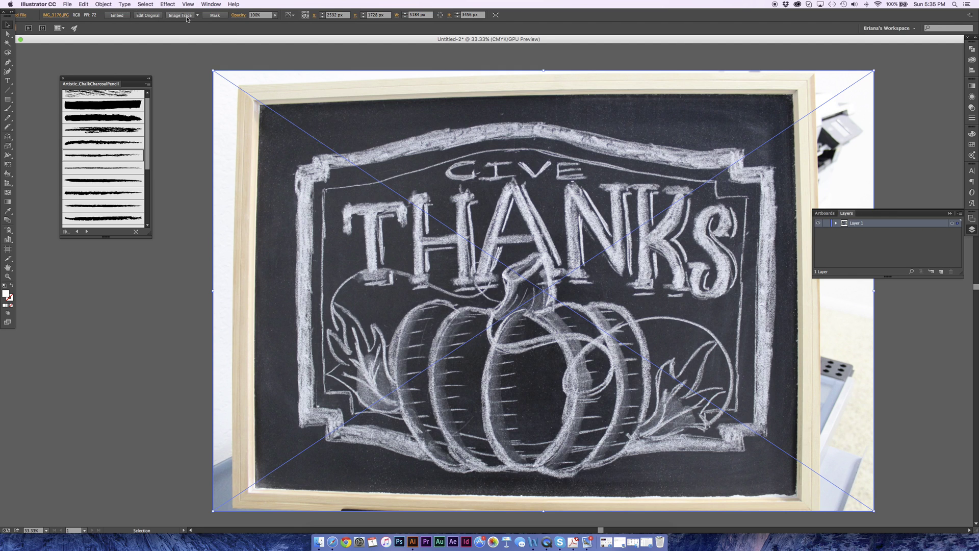
{"action": "left_click", "coordinate": [100, 5]}
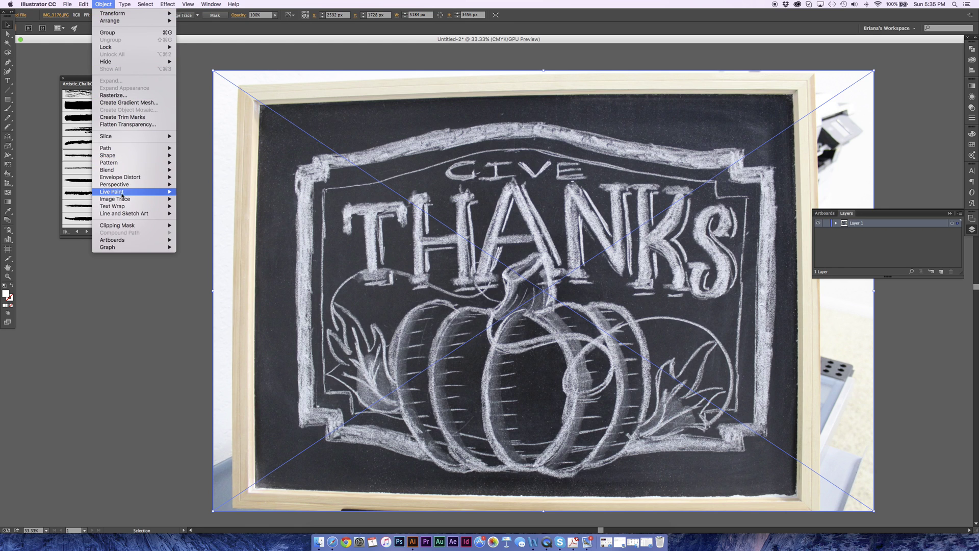
{"action": "mouse_move", "coordinate": [155, 200]}
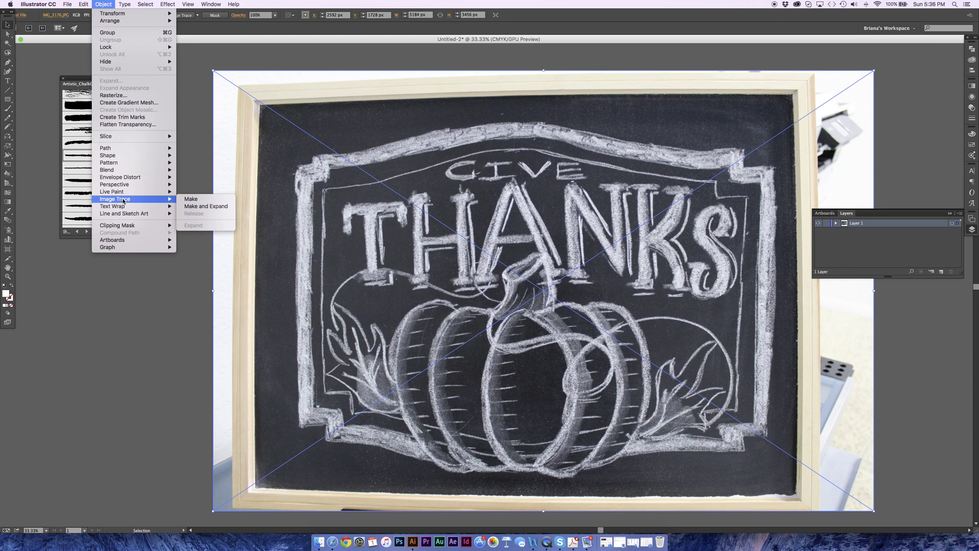
{"action": "left_click", "coordinate": [191, 198]}
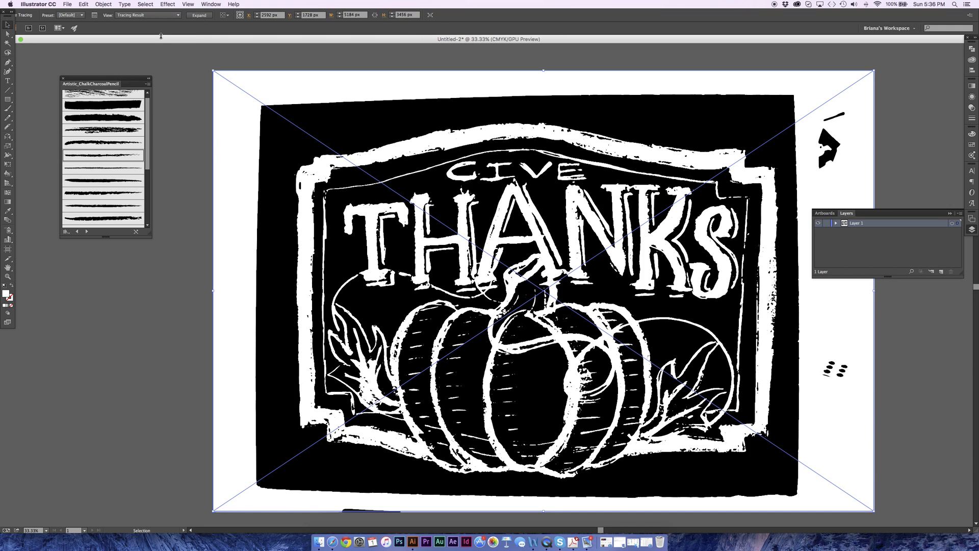
Step: Try lower black-and-white trace thresholds for the chalk lettering and settle on a threshold of about 164
{"action": "left_click", "coordinate": [95, 15]}
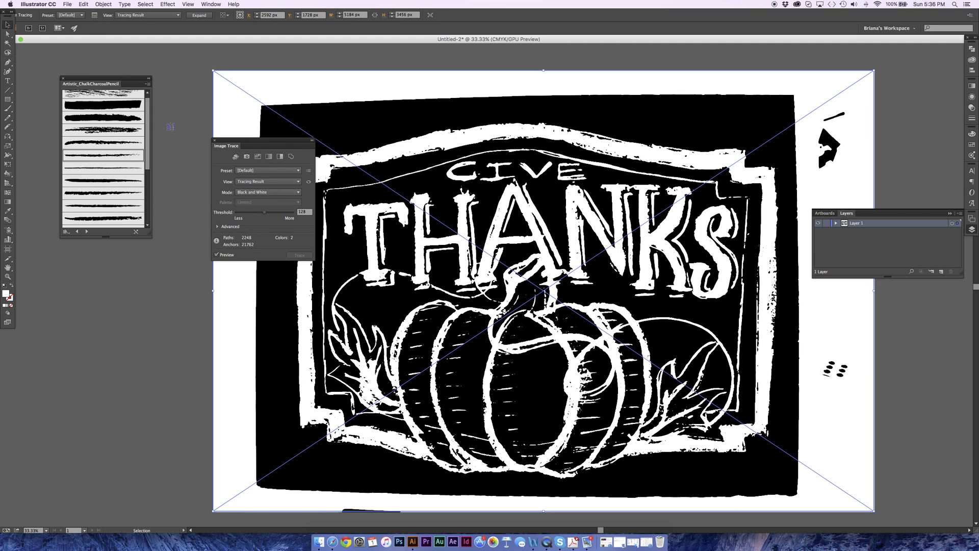
{"action": "mouse_move", "coordinate": [240, 144]}
{"action": "left_mouse_down"}
{"action": "mouse_move", "coordinate": [161, 209]}
{"action": "mouse_move", "coordinate": [143, 177]}
{"action": "mouse_move", "coordinate": [133, 179]}
{"action": "left_mouse_up"}
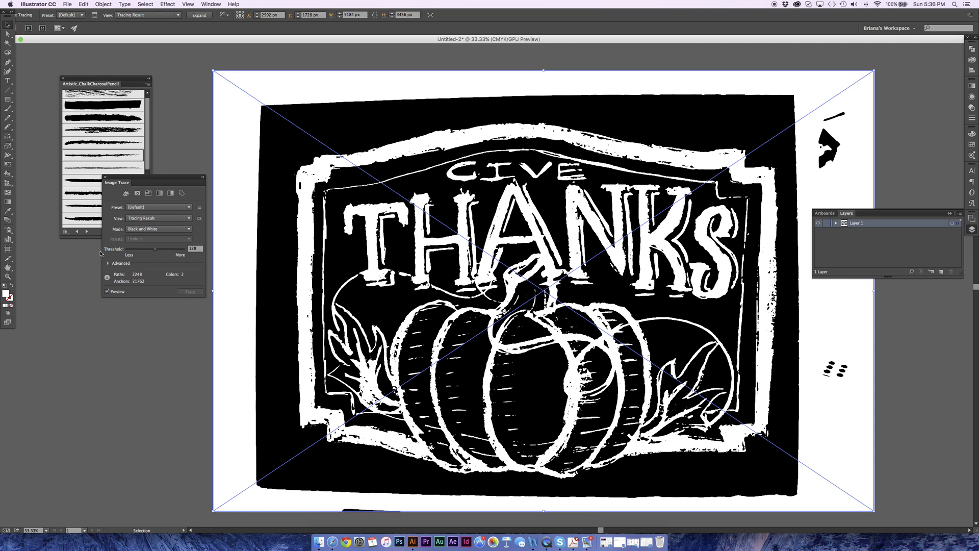
{"action": "left_click_drag", "start_coordinate": [155, 249], "coordinate": [147, 250]}
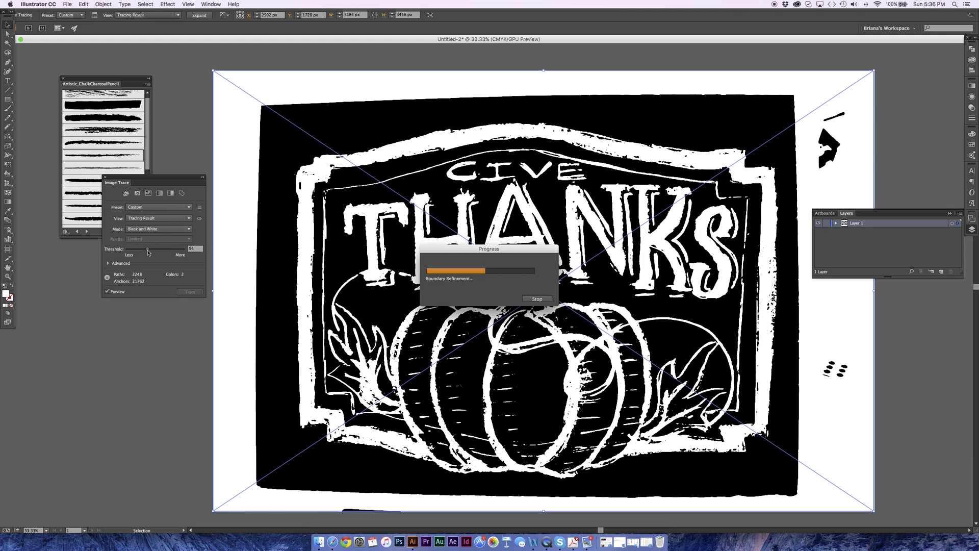
{"action": "left_click_drag", "start_coordinate": [148, 250], "coordinate": [142, 255]}
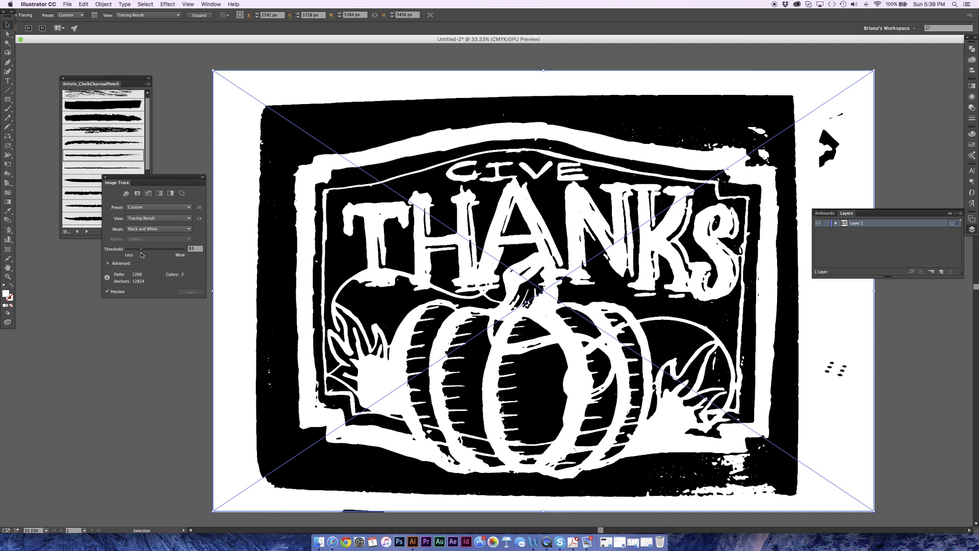
{"action": "left_click_drag", "start_coordinate": [142, 253], "coordinate": [164, 253]}
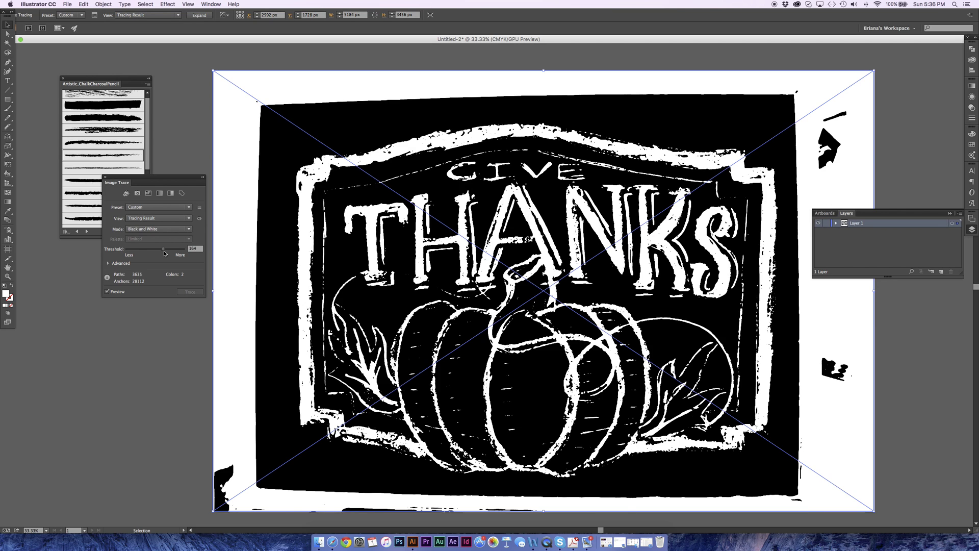
Step: Expand the tracing into vector paths and ungroup the resulting shapes
{"action": "left_click", "coordinate": [199, 15]}
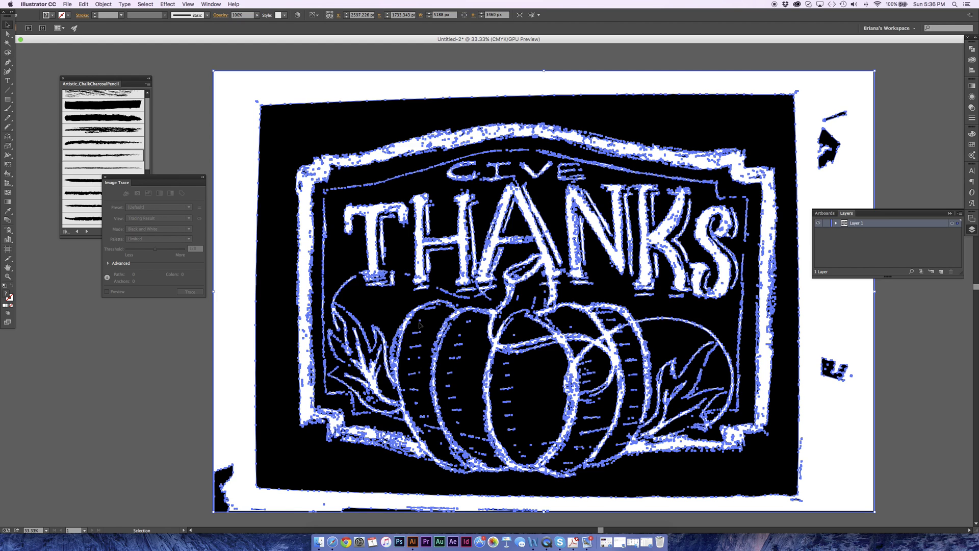
{"action": "right_click", "coordinate": [239, 93]}
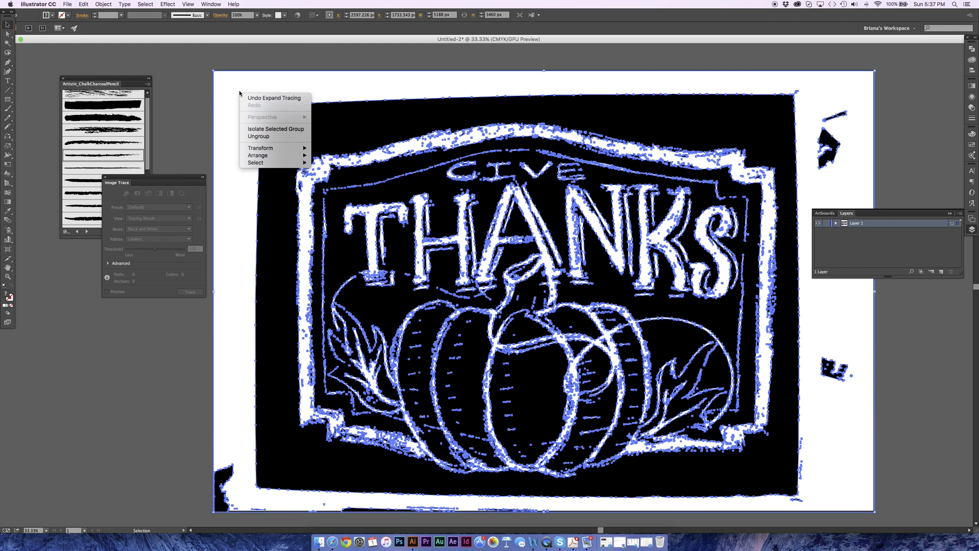
{"action": "left_click", "coordinate": [261, 135]}
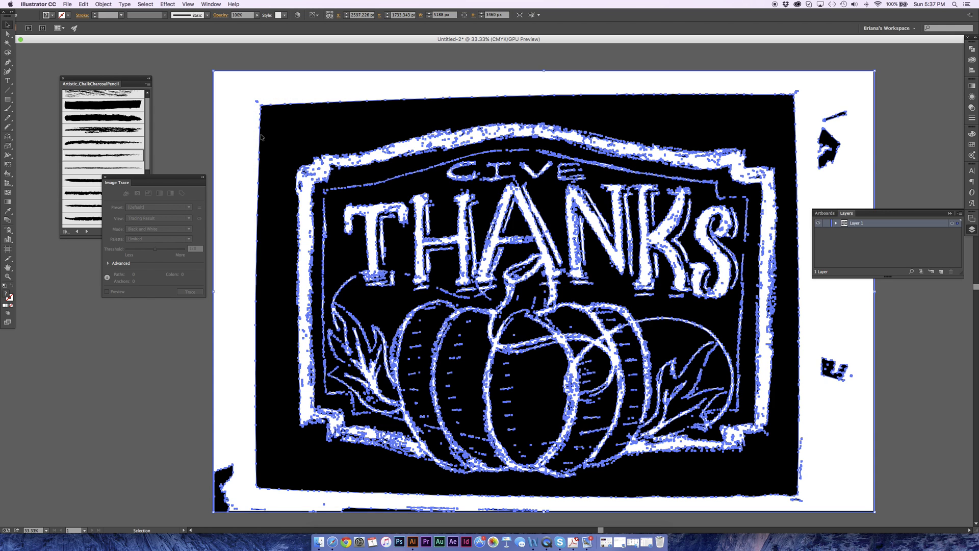
Step: Delete the white background shape surrounding the black chalkboard
{"action": "left_click", "coordinate": [324, 63]}
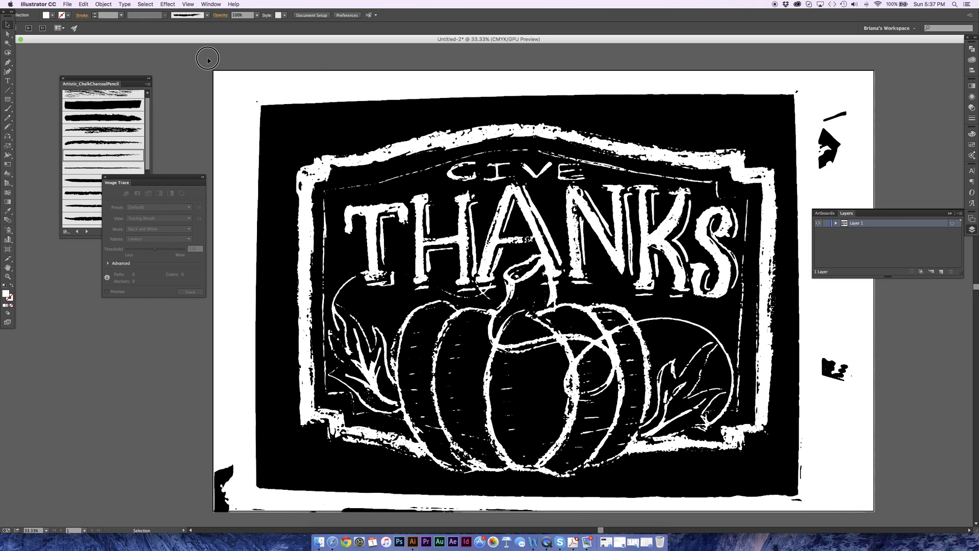
{"action": "left_click", "coordinate": [233, 90]}
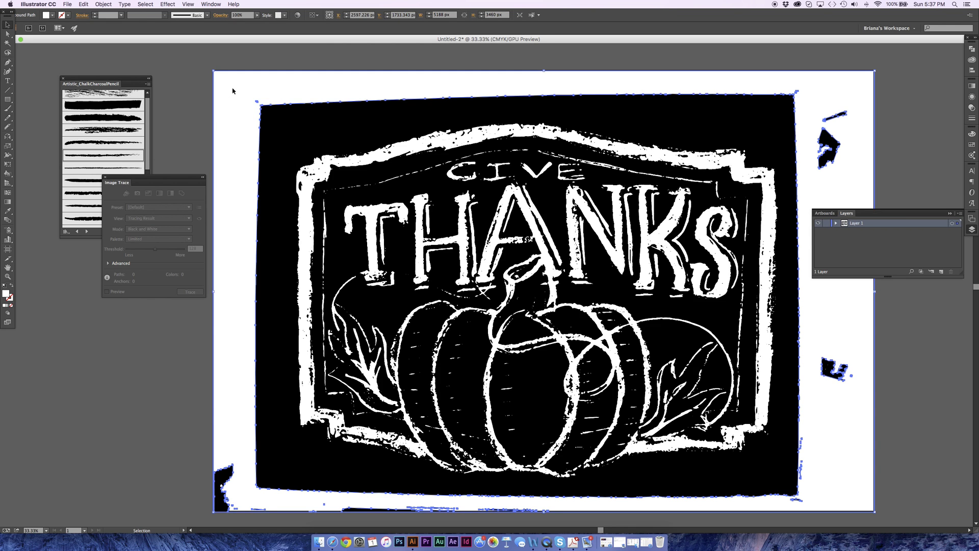
{"action": "left_click", "coordinate": [232, 91]}
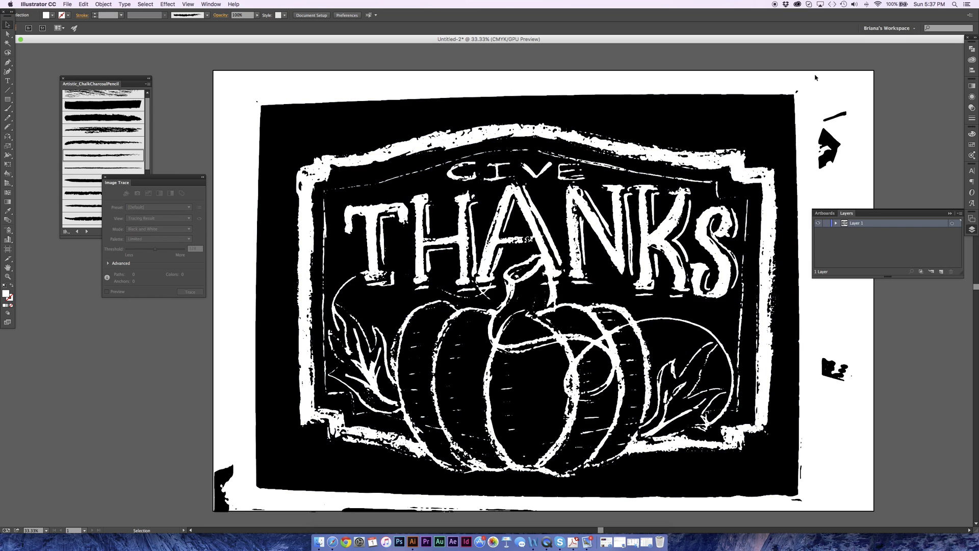
Step: Delete the stray black marks on the white area beside the chalkboard's right edge
{"action": "left_click_drag", "start_coordinate": [814, 75], "coordinate": [859, 184]}
{"action": "key", "text": "Delete"}
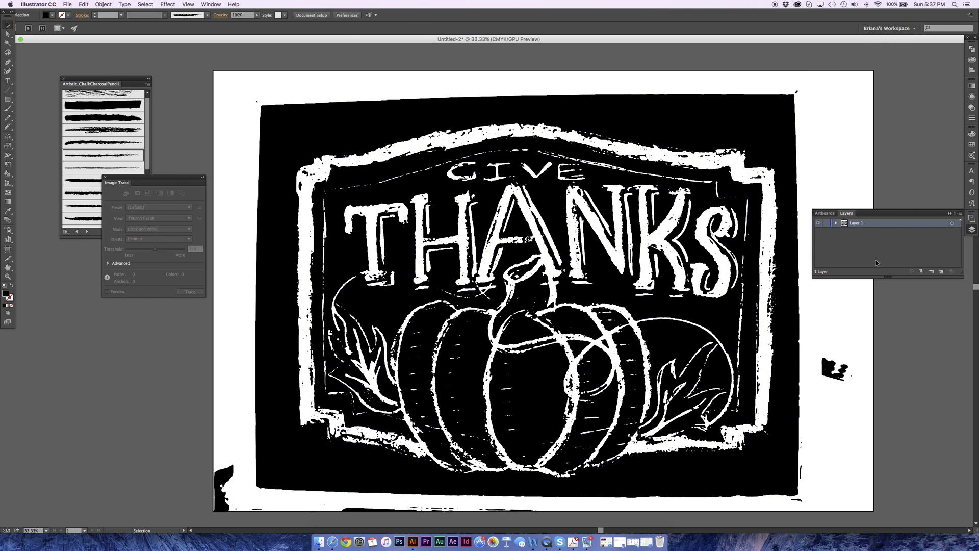
{"action": "left_click_drag", "start_coordinate": [867, 339], "coordinate": [801, 410]}
{"action": "key", "text": "Delete"}
Step: Select every shape with the same black fill as the chalkboard background and delete them all
{"action": "left_click", "coordinate": [487, 339]}
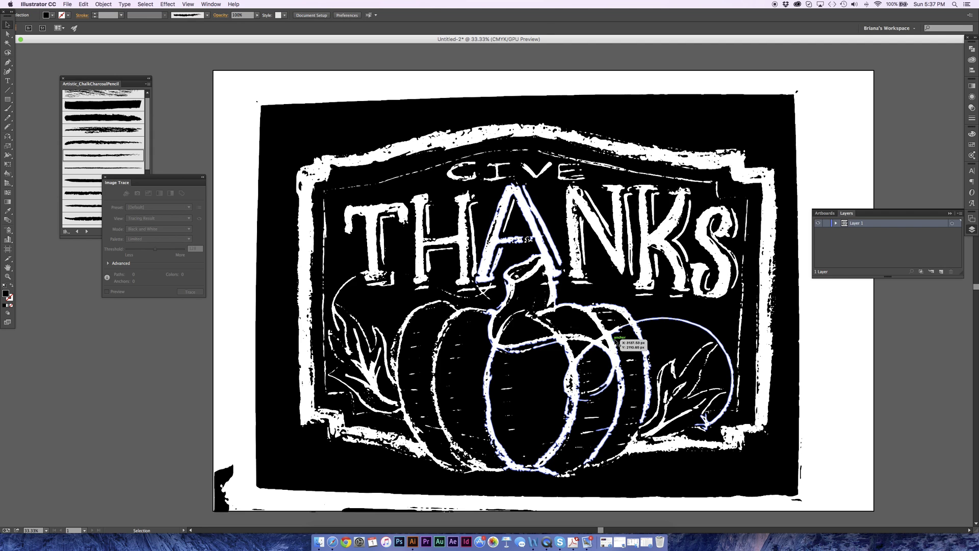
{"action": "left_click", "coordinate": [777, 467]}
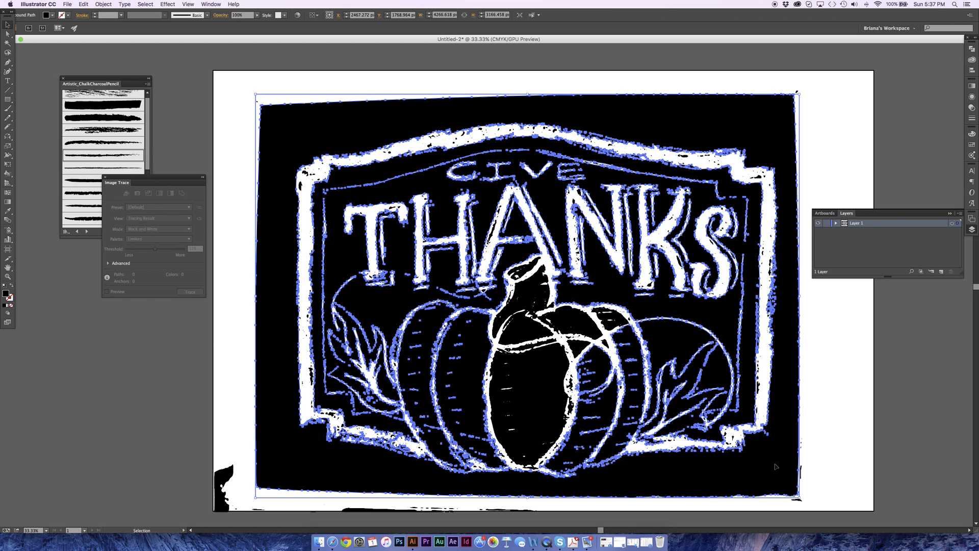
{"action": "left_click", "coordinate": [146, 4]}
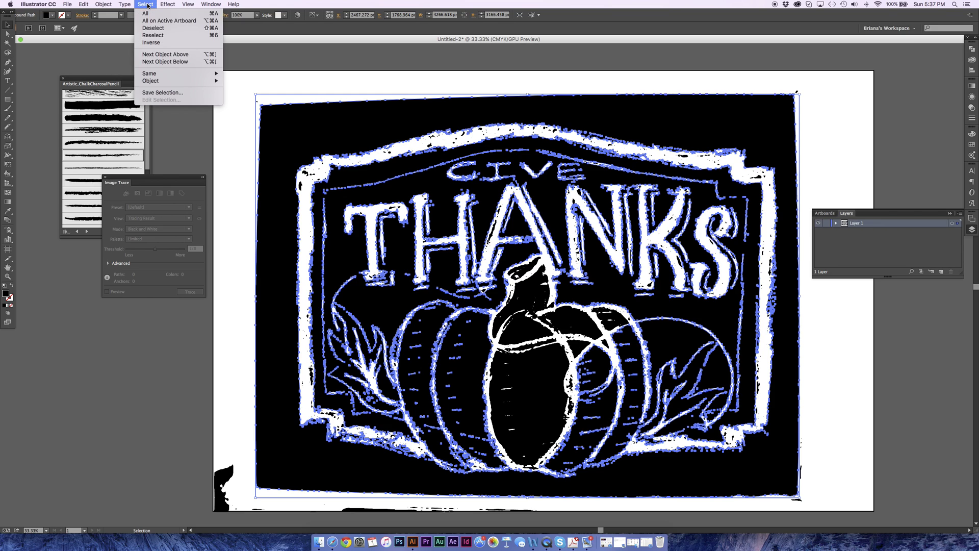
{"action": "mouse_move", "coordinate": [165, 74]}
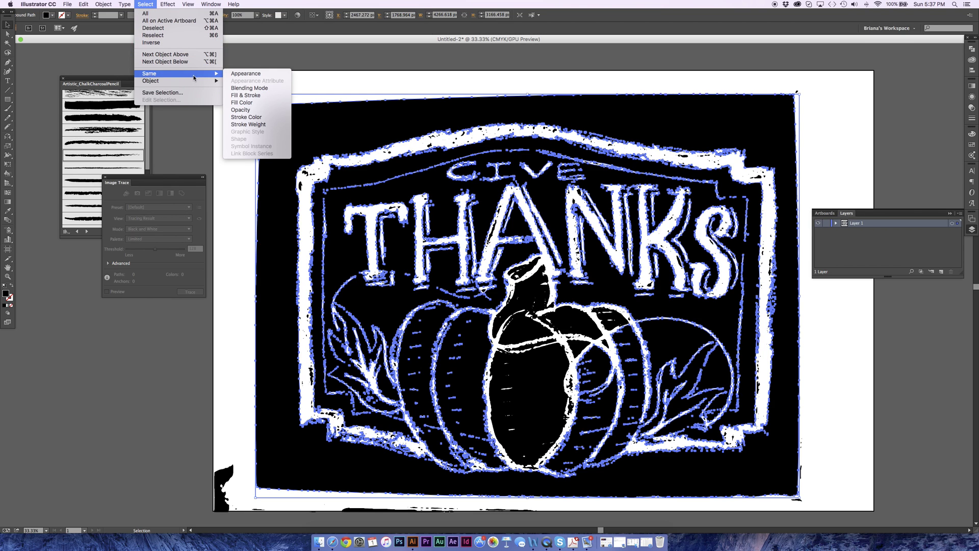
{"action": "left_click", "coordinate": [241, 103]}
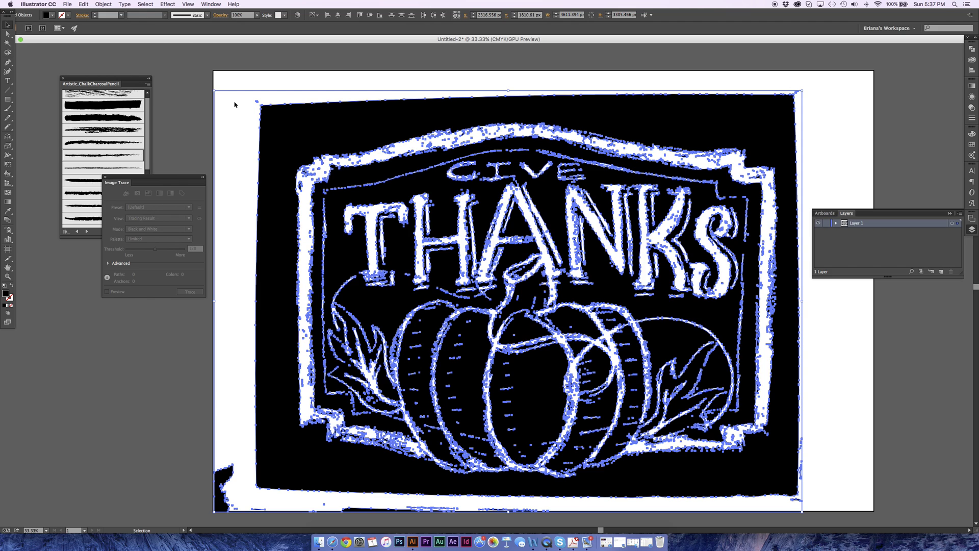
{"action": "key", "text": "Delete"}
{"action": "left_click", "coordinate": [233, 94]}
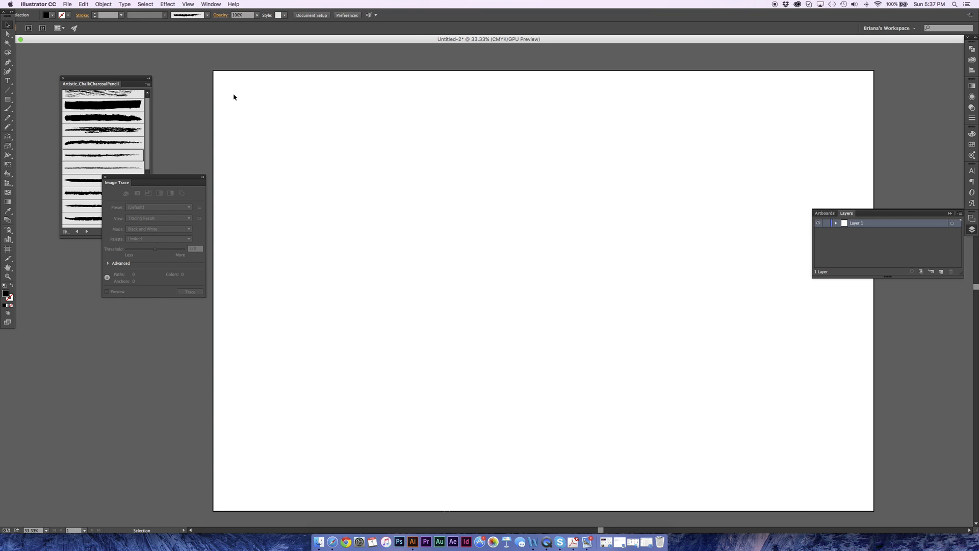
Step: Draw a 5184 by 3456 px rectangle covering the whole artboard
{"action": "key", "text": "m"}
{"action": "left_click_drag", "start_coordinate": [213, 71], "coordinate": [874, 457]}
{"action": "left_click_drag", "start_coordinate": [875, 457], "coordinate": [875, 457]}
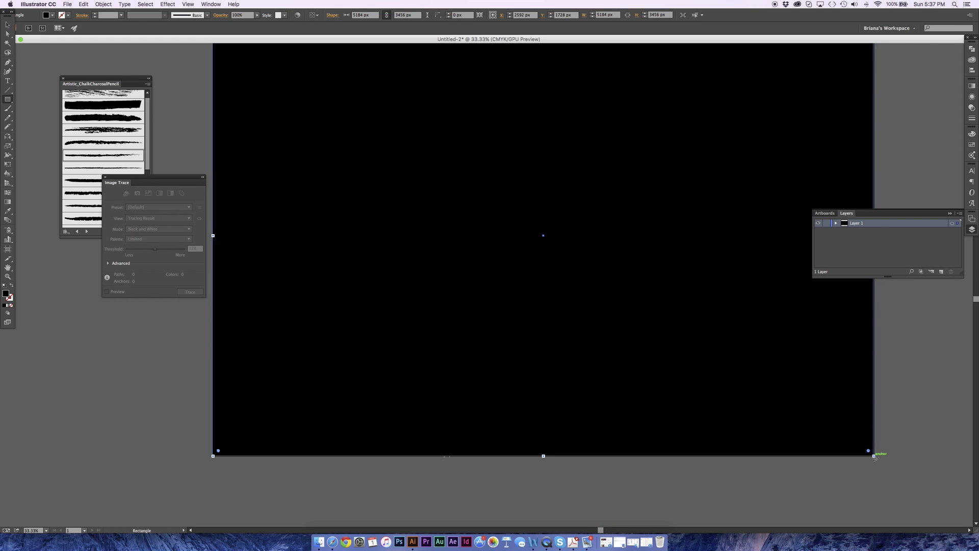
Step: Fill the artboard-sized rectangle with the golden-orange swatch
{"action": "scroll", "coordinate": [874, 459], "scroll_direction": "up", "scroll_amount": 3}
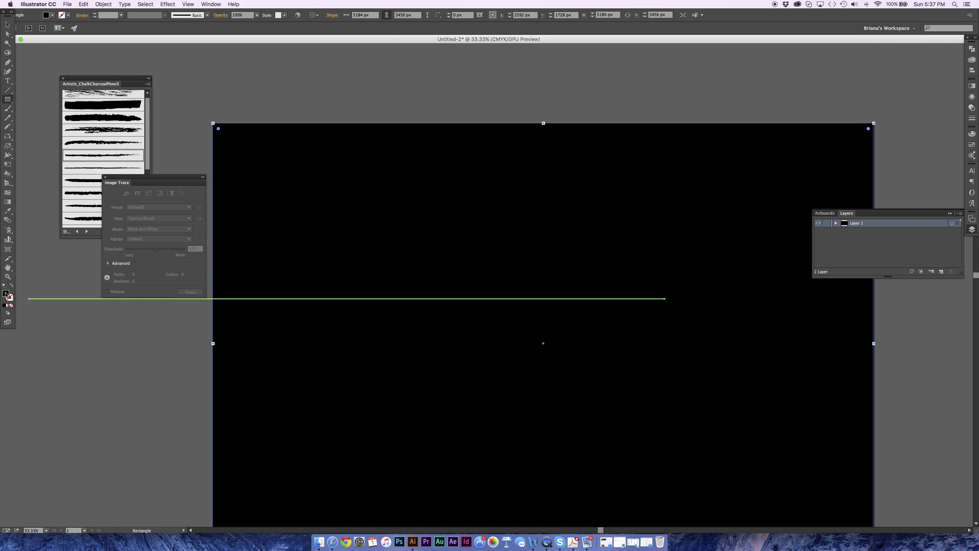
{"action": "double_click", "coordinate": [6, 293]}
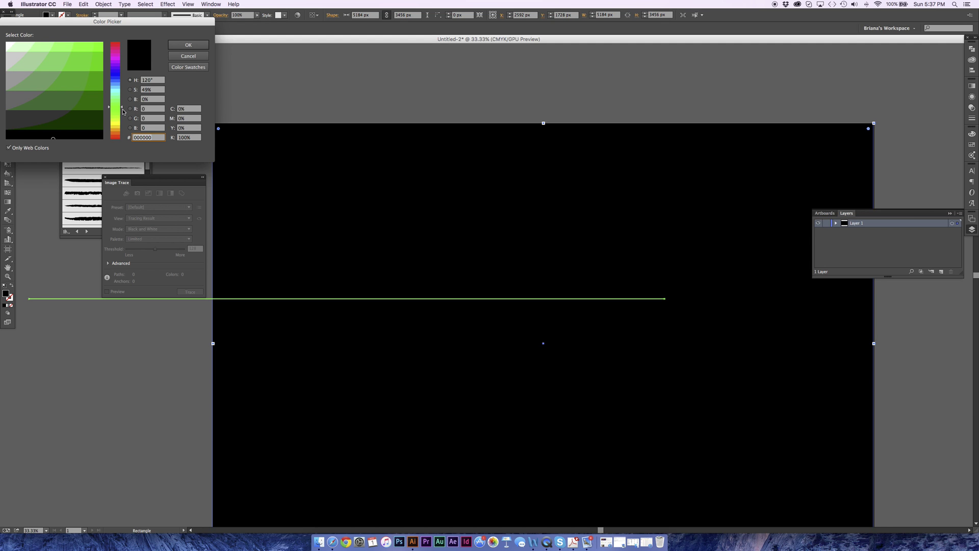
{"action": "left_click_drag", "start_coordinate": [121, 108], "coordinate": [121, 127]}
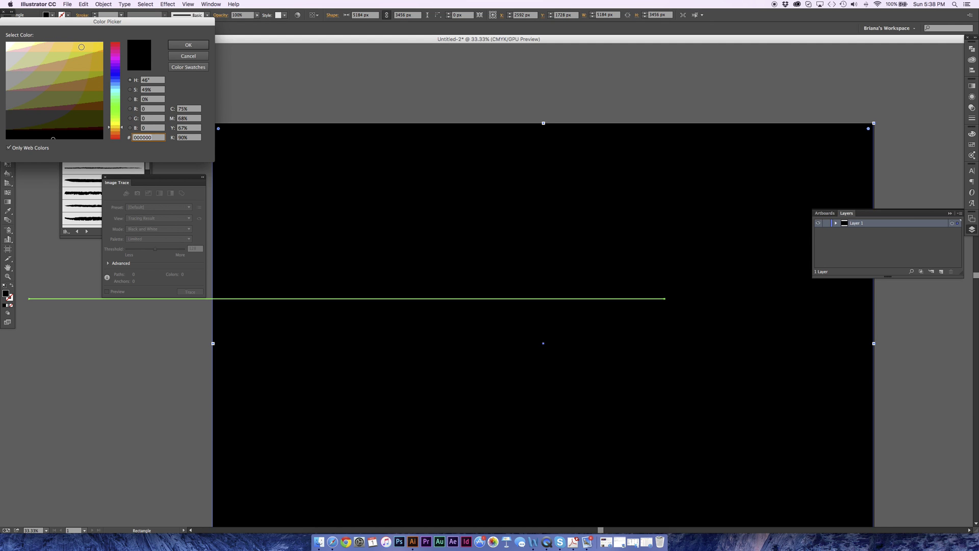
{"action": "left_click", "coordinate": [81, 46]}
{"action": "left_click", "coordinate": [188, 45]}
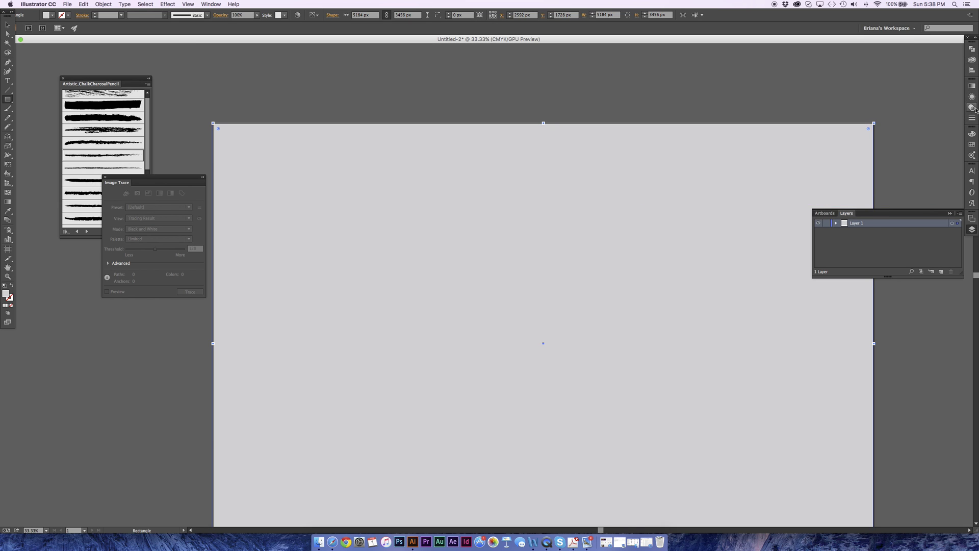
{"action": "left_click", "coordinate": [972, 146]}
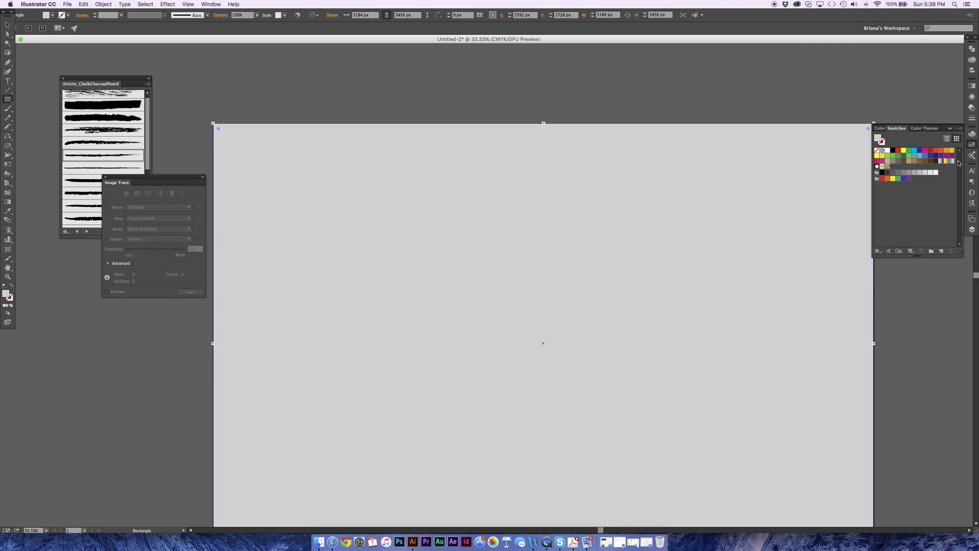
{"action": "left_click", "coordinate": [952, 151]}
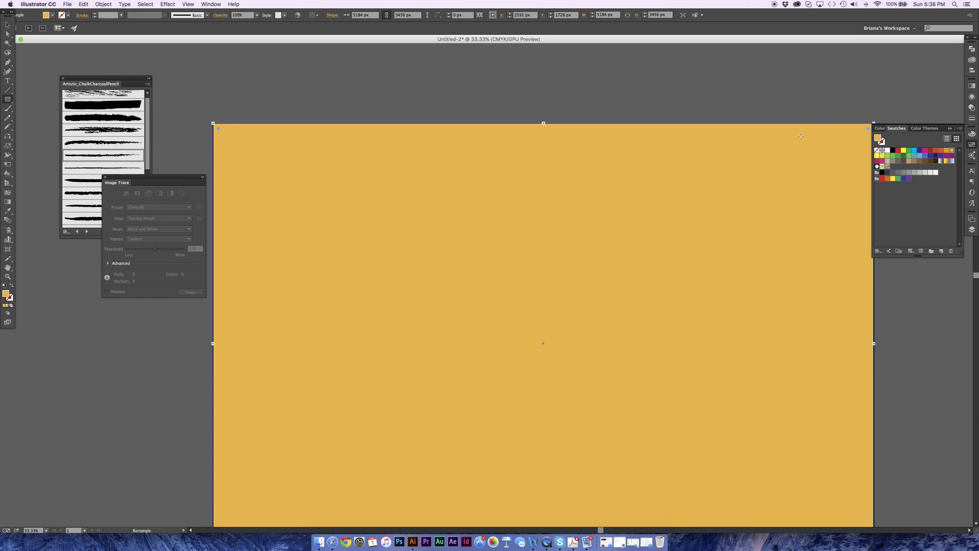
Step: Send the golden-orange rectangle behind the white chalk lettering
{"action": "key", "text": "super+shift+b"}
{"action": "key", "text": "super+shift+bracketleft"}
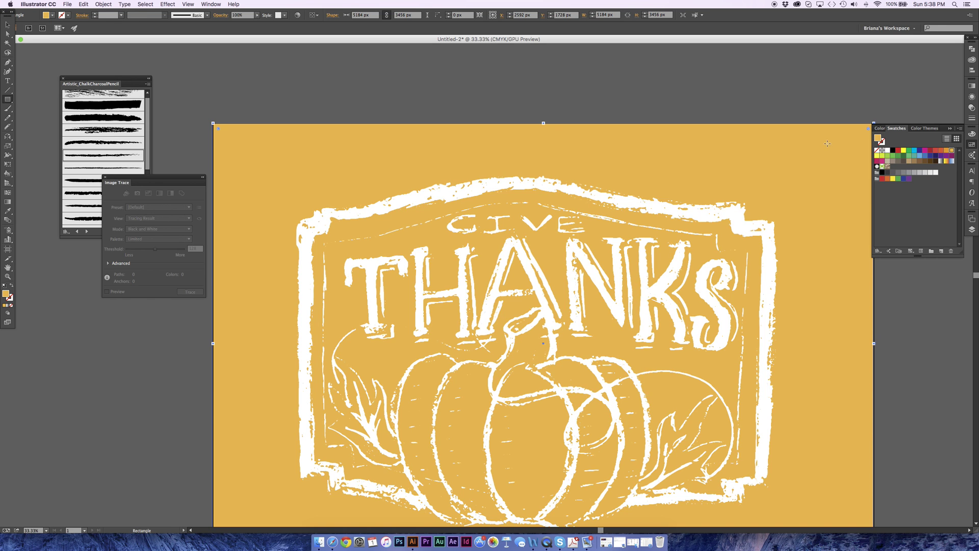
{"action": "left_click", "coordinate": [949, 129]}
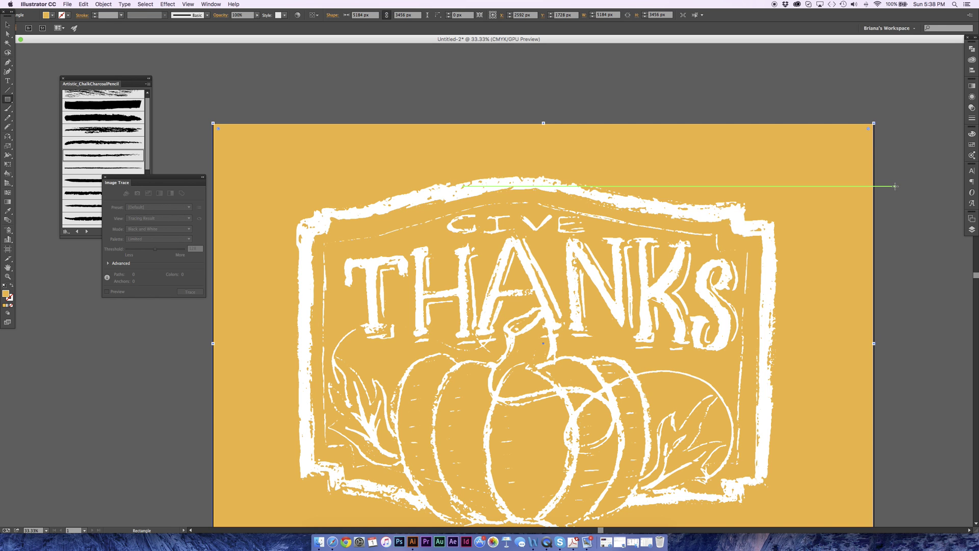
Step: Move the orange rectangle in place onto a new layer beneath Layer 1 and lock that layer
{"action": "scroll", "coordinate": [896, 186], "scroll_direction": "down", "scroll_amount": 2}
{"action": "key", "text": "a"}
{"action": "key", "text": "v"}
{"action": "key", "text": "Delete"}
{"action": "left_click", "coordinate": [972, 229]}
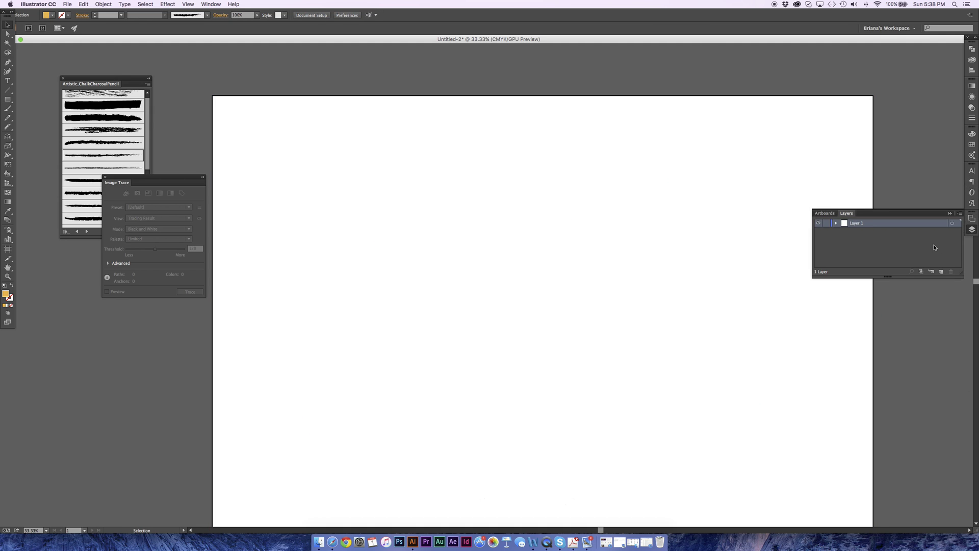
{"action": "left_click", "coordinate": [941, 272]}
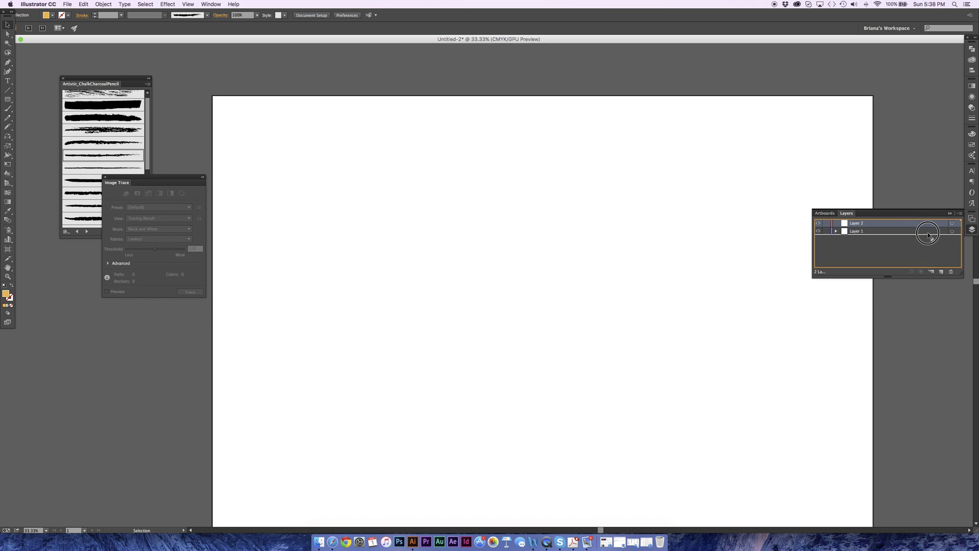
{"action": "key", "text": "ctrl+f"}
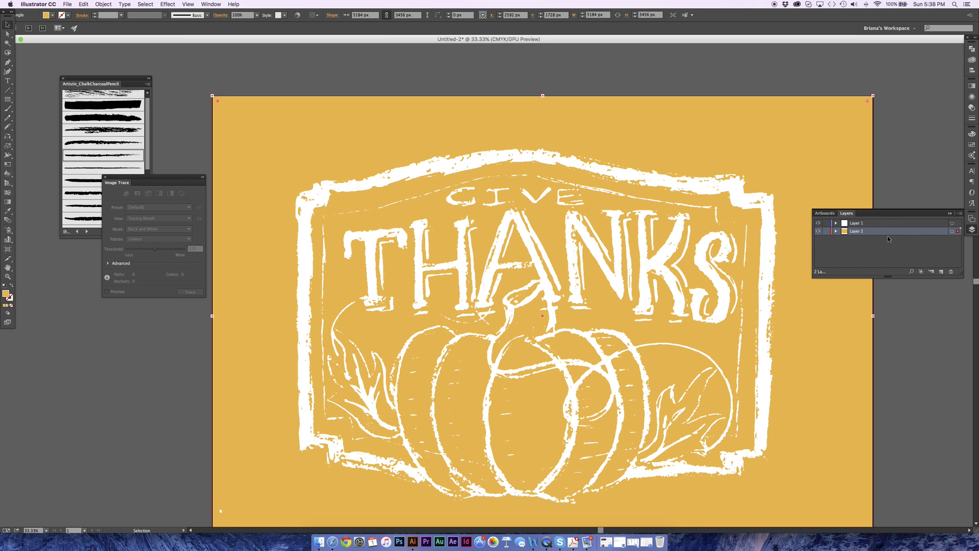
{"action": "left_click", "coordinate": [827, 231]}
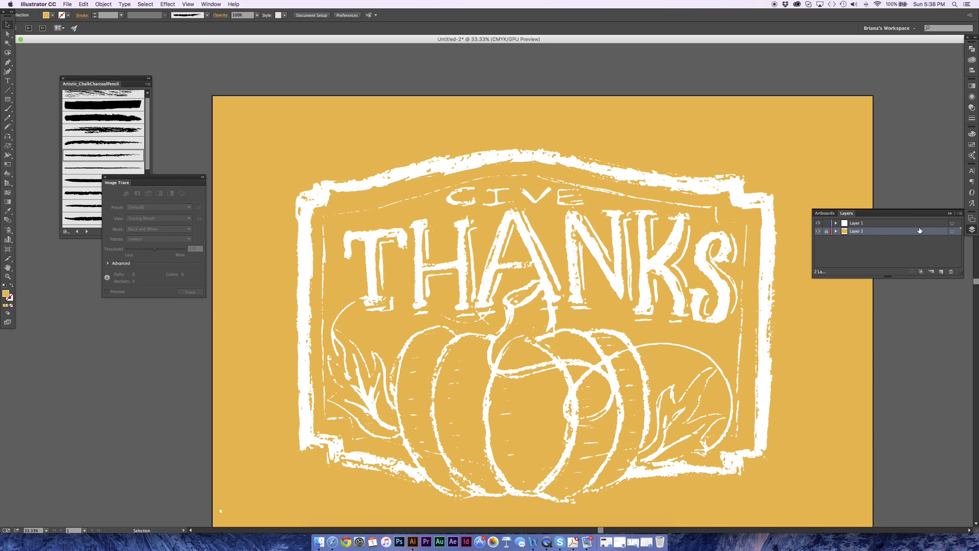
{"action": "left_click", "coordinate": [950, 214]}
{"action": "scroll", "coordinate": [743, 319], "scroll_direction": "down", "scroll_amount": 1}
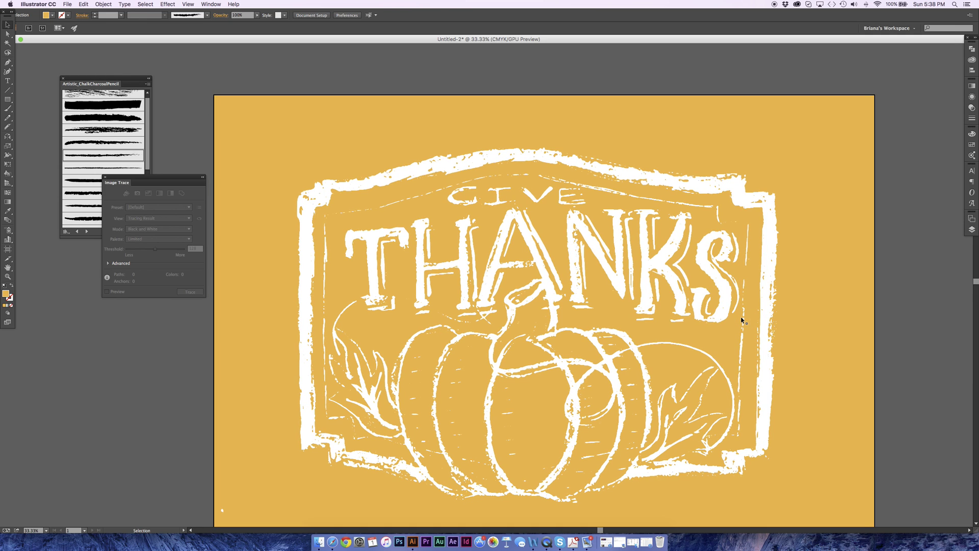
Step: Close the Image Trace settings and select the T, H, A, N, K and S letter shapes together
{"action": "left_click", "coordinate": [105, 177]}
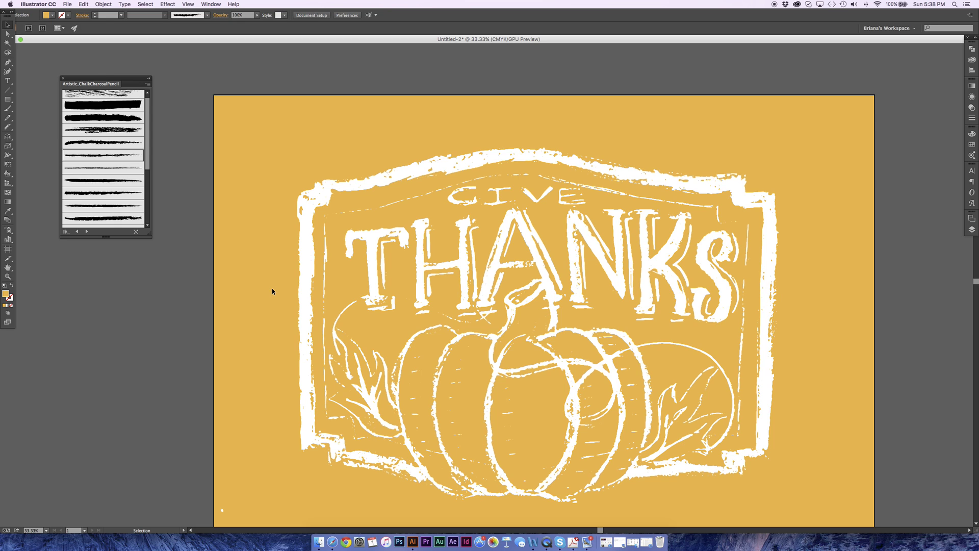
{"action": "left_click", "coordinate": [374, 275]}
{"action": "left_click", "coordinate": [437, 264], "text": "shift"}
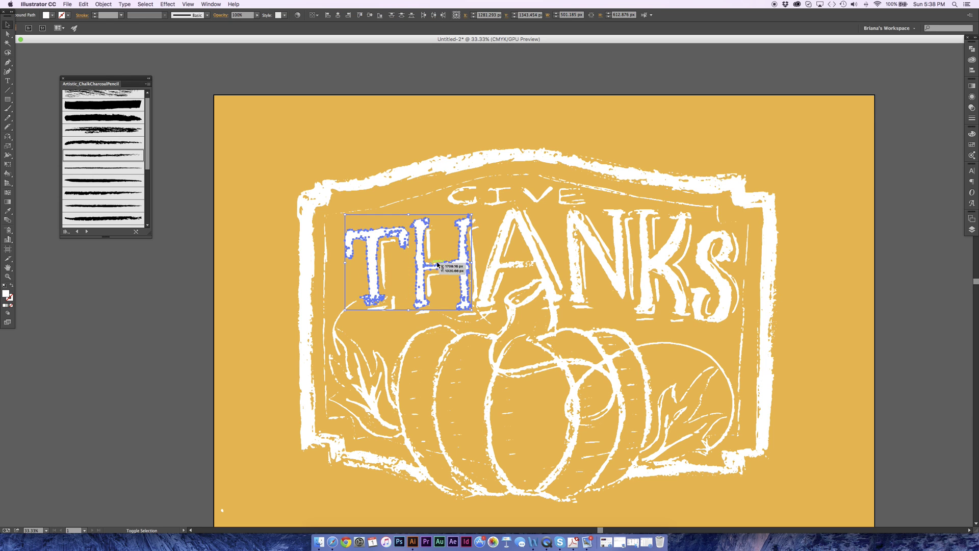
{"action": "left_click", "coordinate": [562, 262], "text": "shift"}
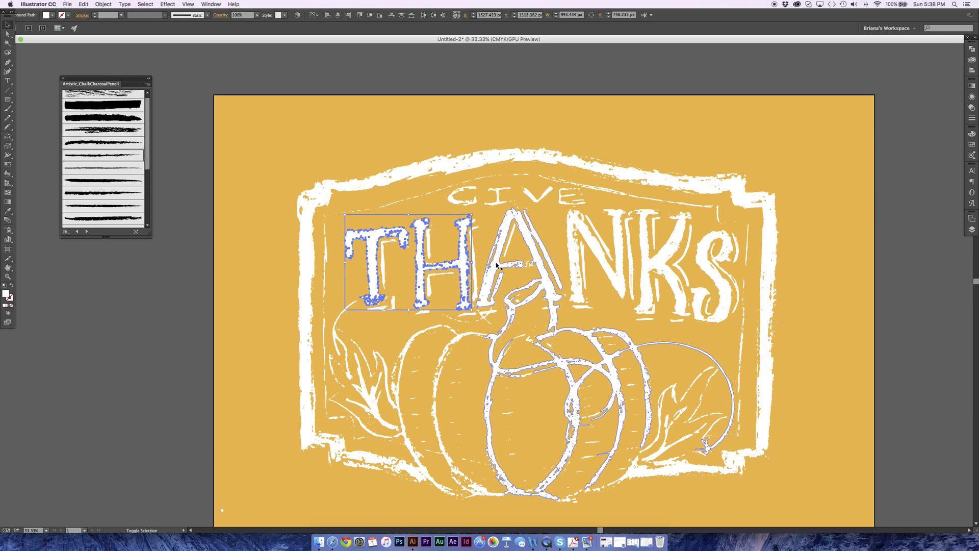
{"action": "left_click", "coordinate": [574, 258], "text": "shift"}
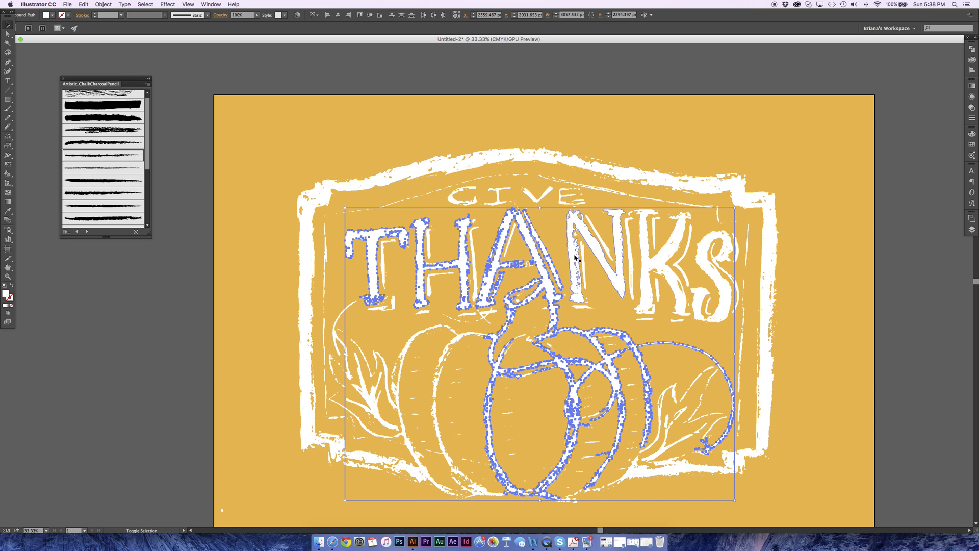
{"action": "left_click", "coordinate": [645, 262], "text": "shift"}
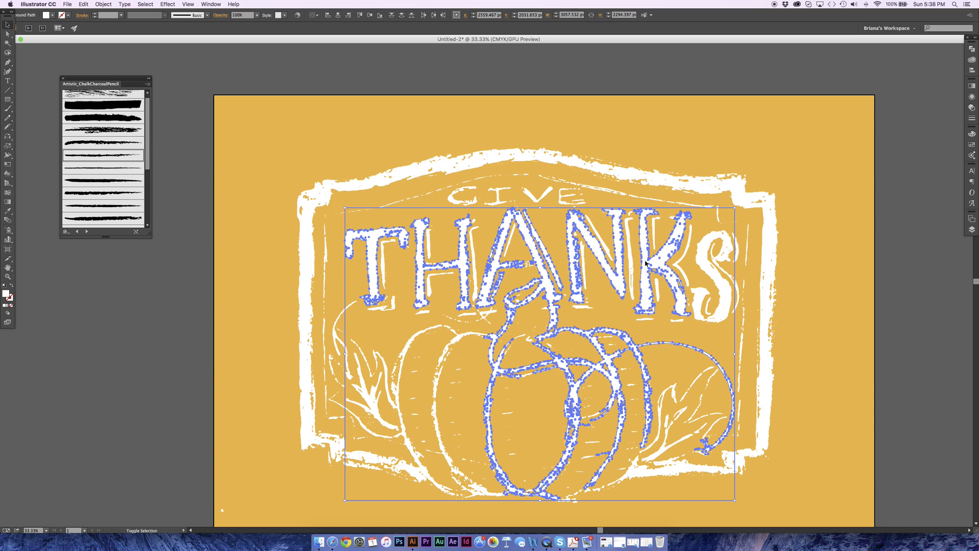
{"action": "left_click", "coordinate": [701, 266], "text": "shift"}
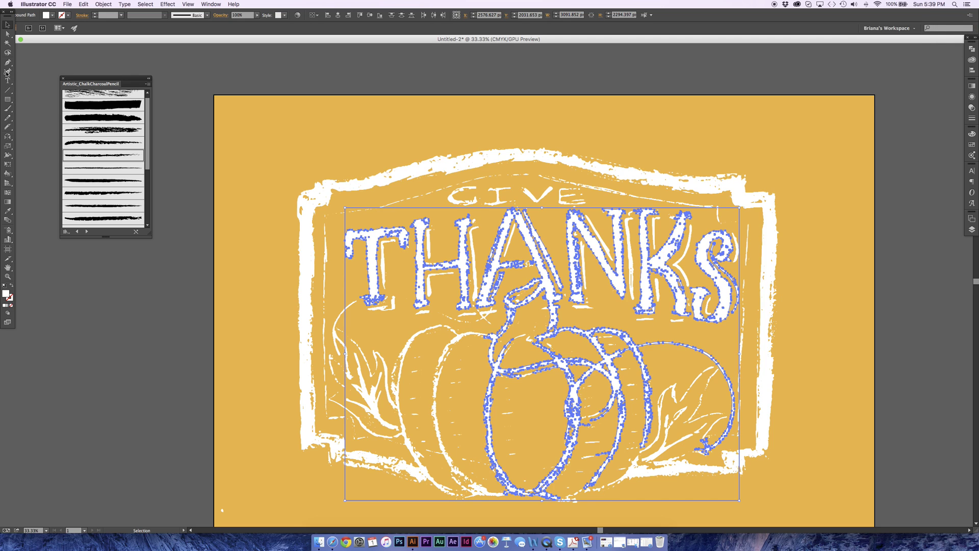
Step: Cut the A's right leg free from the pumpkin stem with the Knife tool and select the A alone
{"action": "left_click_drag", "start_coordinate": [7, 127], "coordinate": [24, 127]}
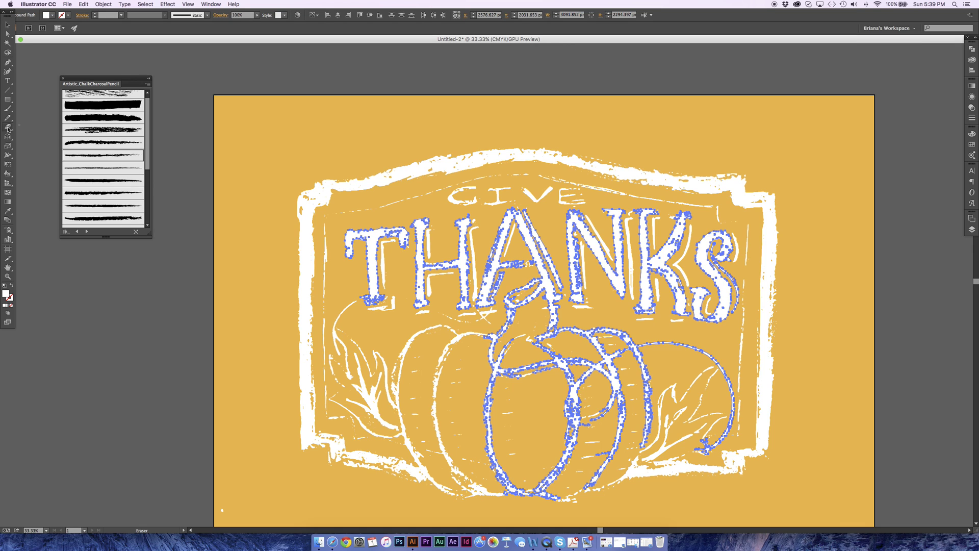
{"action": "left_click", "coordinate": [7, 128]}
{"action": "left_click_drag", "start_coordinate": [8, 129], "coordinate": [26, 147]}
{"action": "key", "text": "super+equal"}
{"action": "key", "text": "super+equal"}
{"action": "key", "text": "super+equal"}
{"action": "key", "text": "super+equal"}
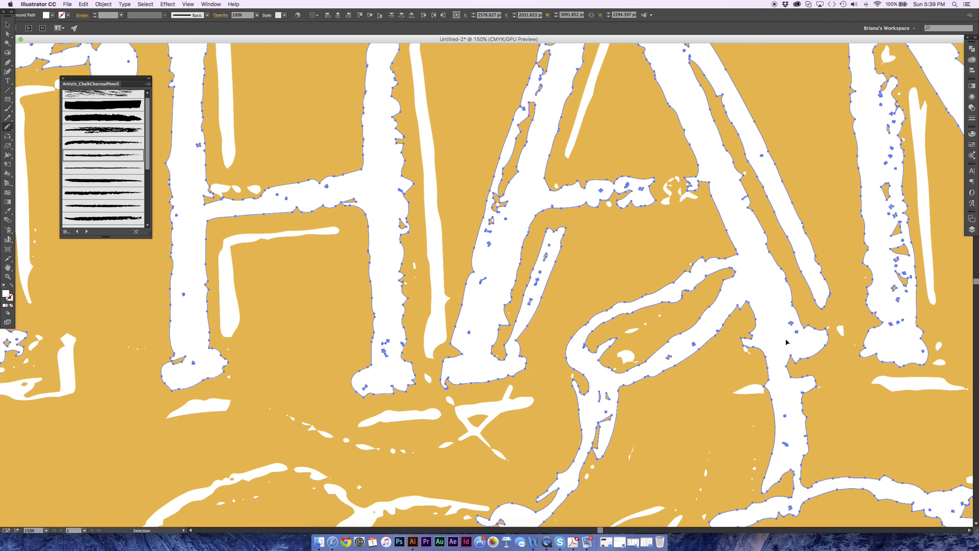
{"action": "key", "text": "super+equal"}
{"action": "key", "text": "space"}
{"action": "left_click_drag", "start_coordinate": [719, 334], "coordinate": [429, 317]}
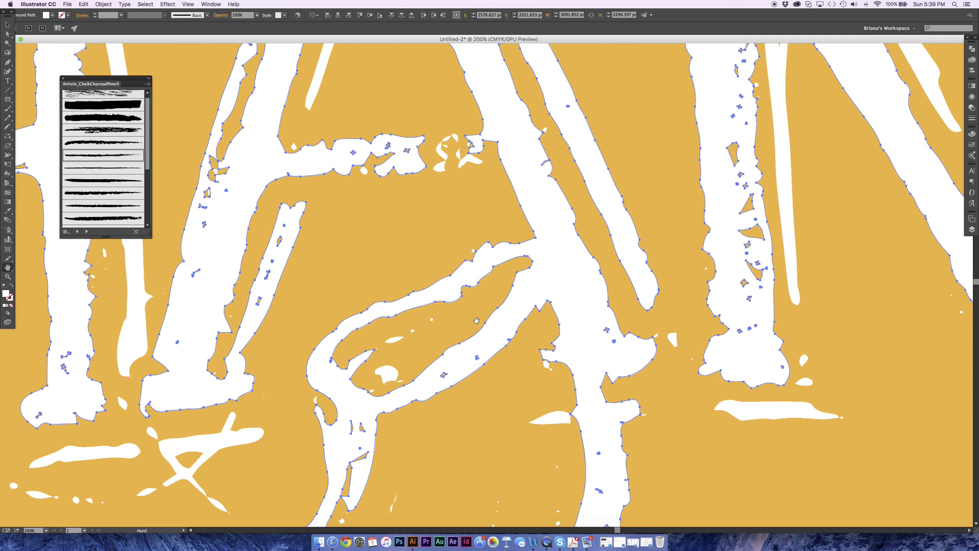
{"action": "left_click", "coordinate": [7, 127]}
{"action": "left_click_drag", "start_coordinate": [535, 236], "coordinate": [551, 312]}
{"action": "left_click_drag", "start_coordinate": [559, 331], "coordinate": [609, 383]}
{"action": "key", "text": "v"}
{"action": "left_click", "coordinate": [544, 332]}
{"action": "left_click", "coordinate": [558, 269]}
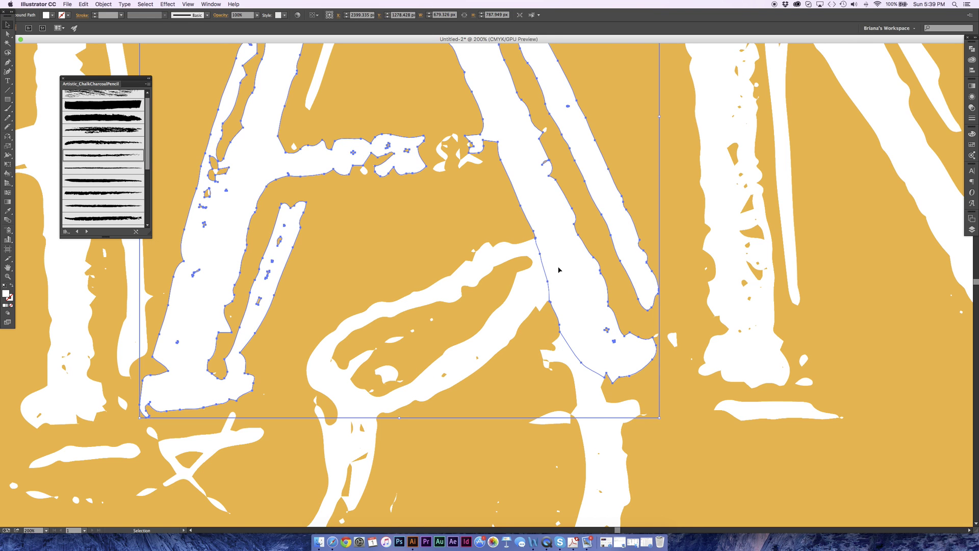
Step: Cut through the bridge joining the A's right diagonal to its outer shadow stroke with the Knife tool
{"action": "scroll", "coordinate": [559, 269], "scroll_direction": "up", "scroll_amount": 10}
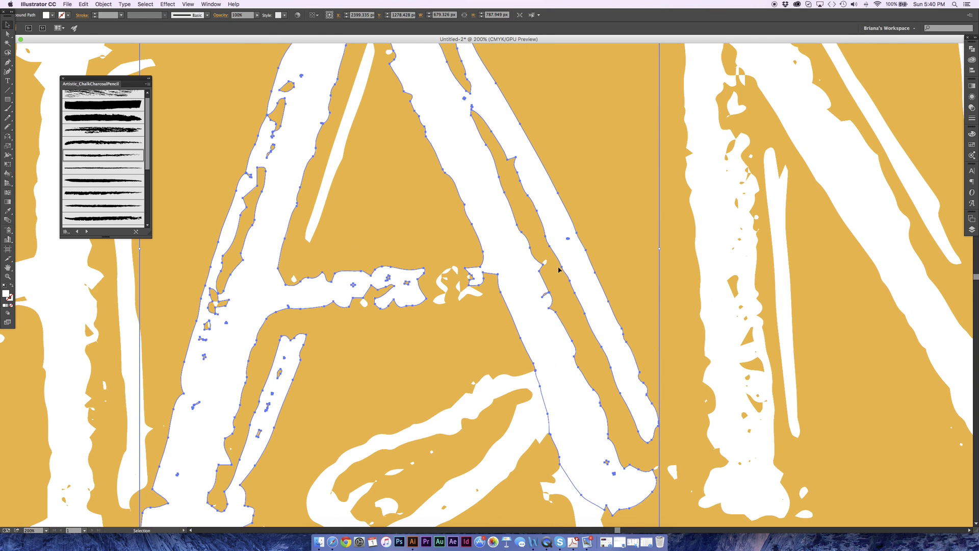
{"action": "scroll", "coordinate": [558, 269], "scroll_direction": "up", "scroll_amount": 3}
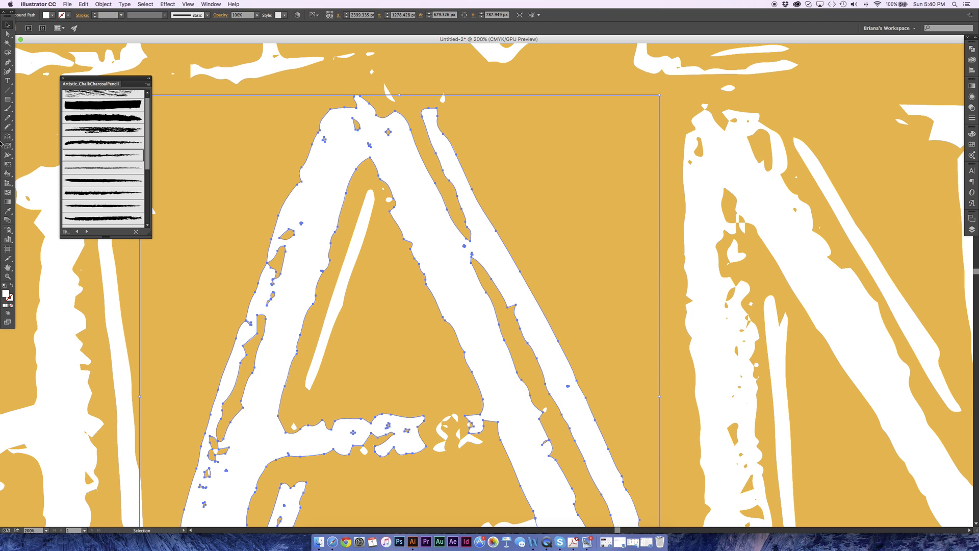
{"action": "left_click", "coordinate": [8, 127]}
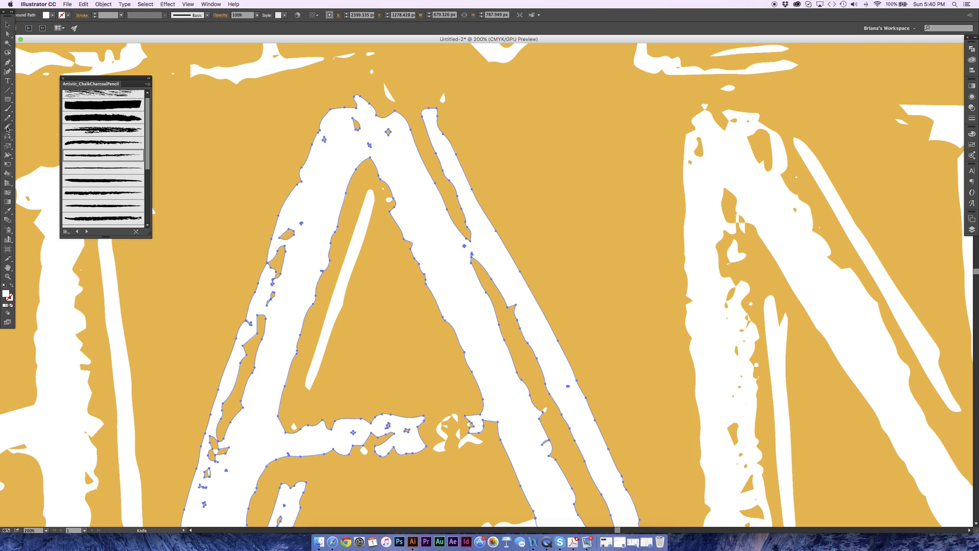
{"action": "left_click_drag", "start_coordinate": [468, 234], "coordinate": [477, 267]}
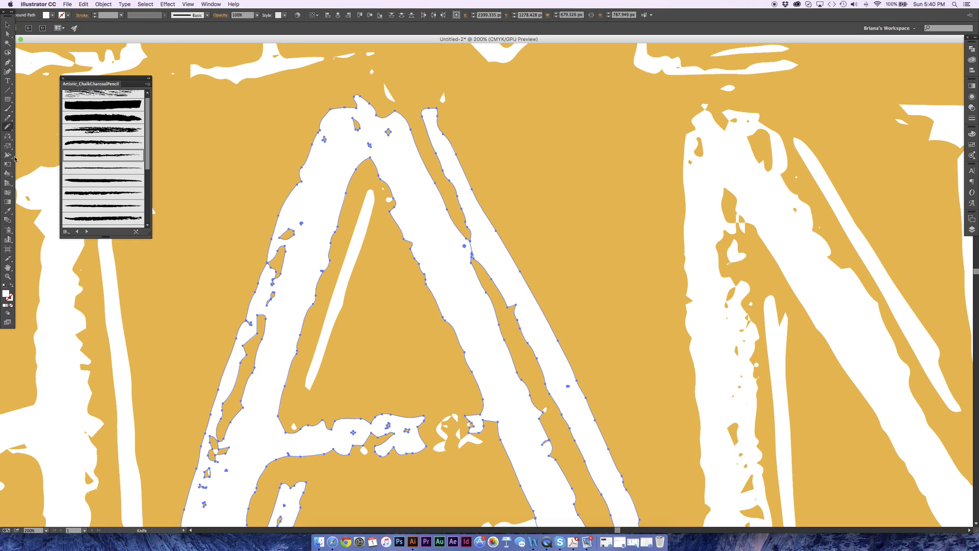
{"action": "left_click", "coordinate": [7, 24]}
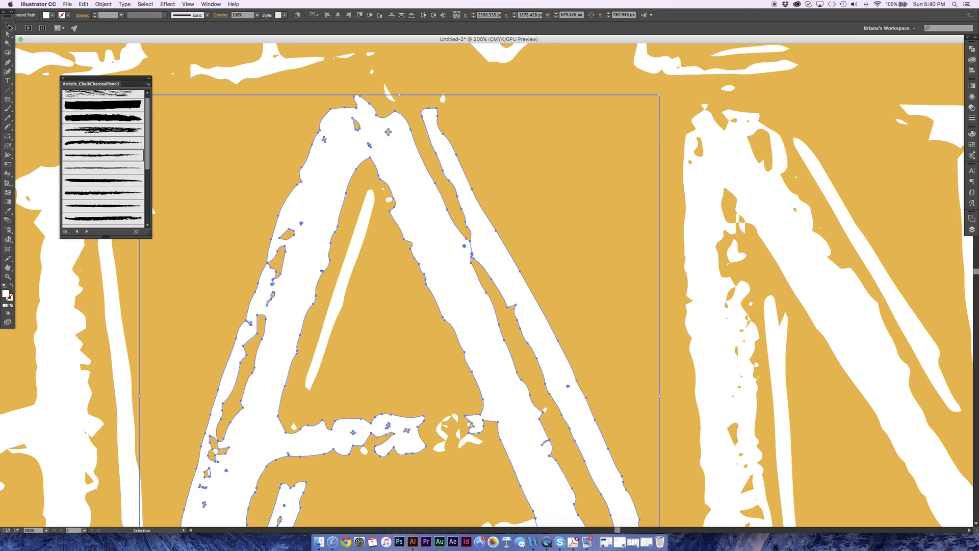
Step: Select only the A's main shape, leaving its cut-off outer shadow stroke out of the selection
{"action": "left_click", "coordinate": [504, 236]}
{"action": "left_click", "coordinate": [498, 247]}
{"action": "left_click", "coordinate": [461, 258], "text": "shift"}
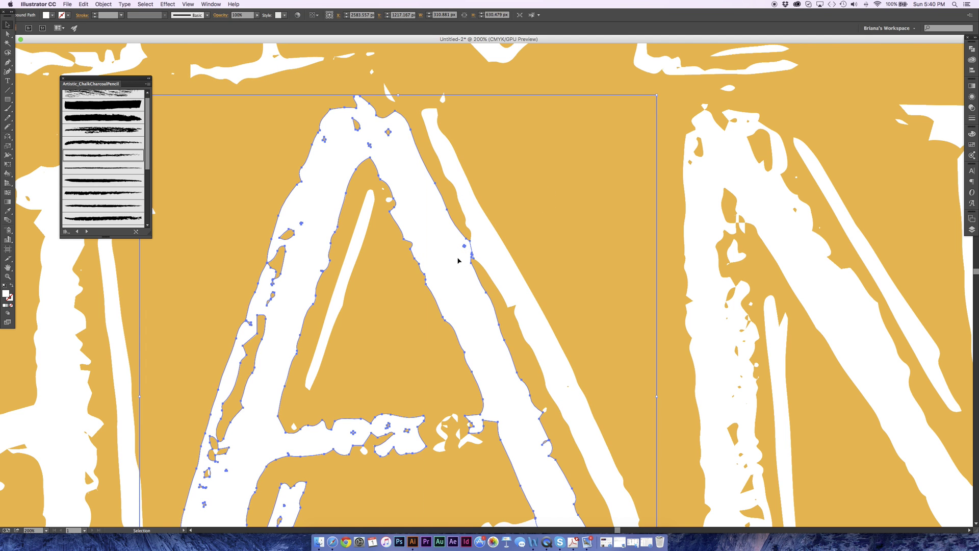
Step: Try filling the A's main shape with grey, then with a light green swatch, to test its separation
{"action": "key", "text": "super+minus"}
{"action": "key", "text": "super+minus"}
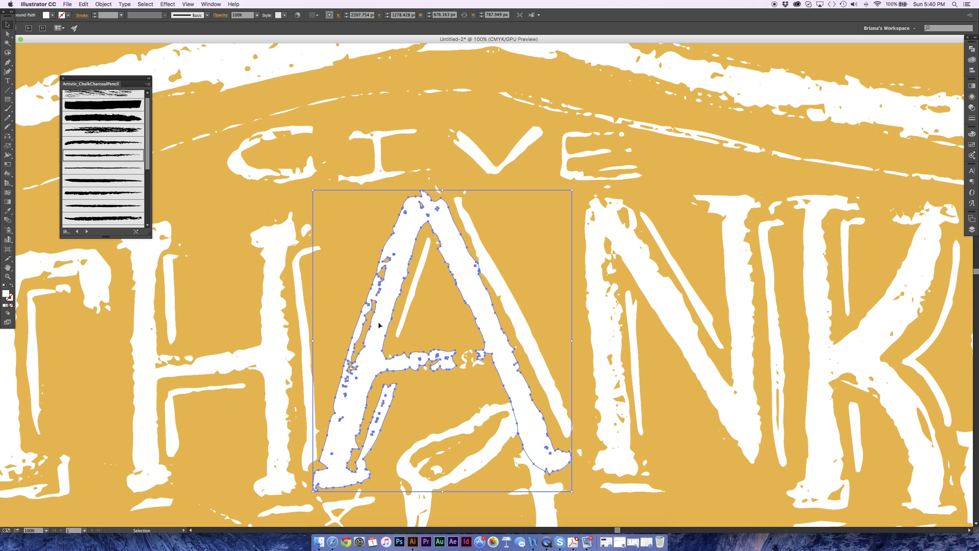
{"action": "double_click", "coordinate": [7, 295]}
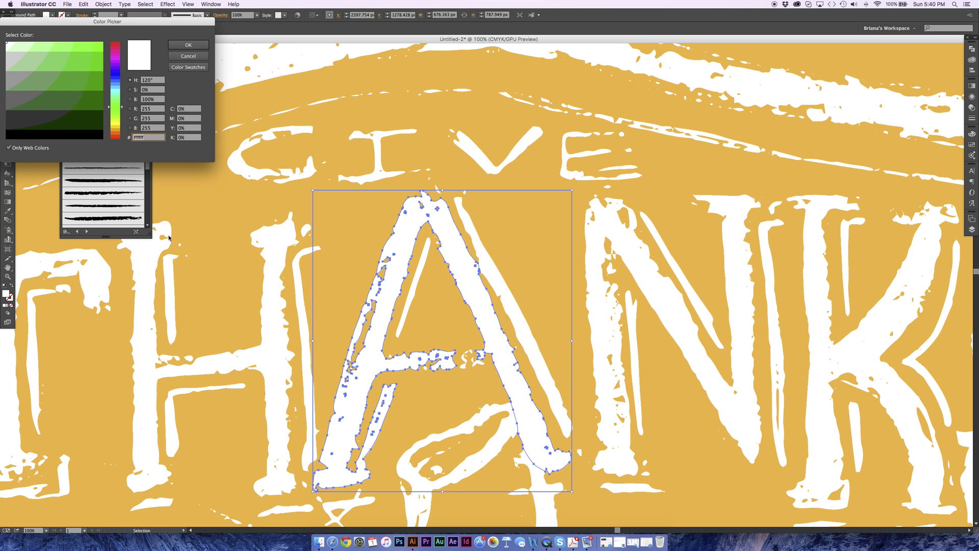
{"action": "left_click", "coordinate": [45, 77]}
{"action": "left_click", "coordinate": [188, 45]}
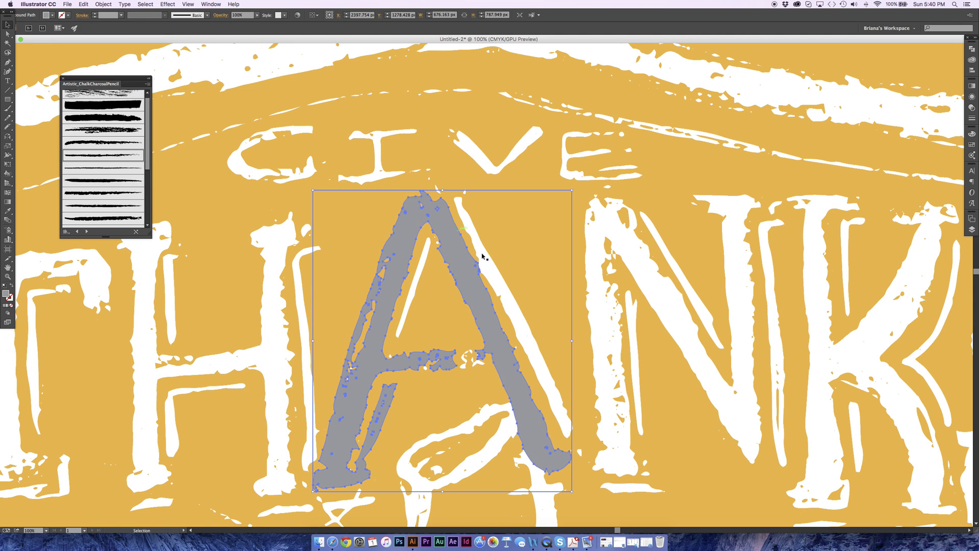
{"action": "left_click", "coordinate": [972, 144]}
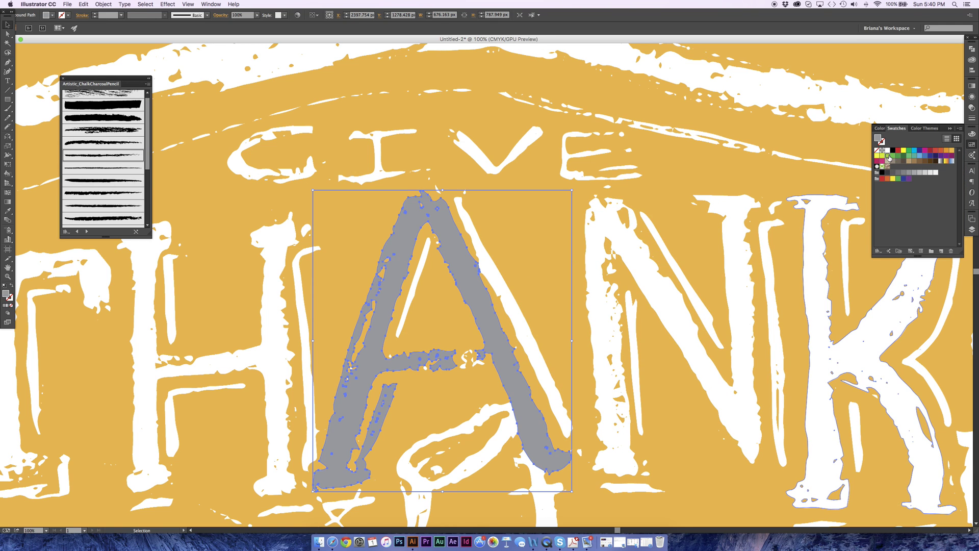
{"action": "left_click", "coordinate": [889, 156]}
{"action": "left_click", "coordinate": [541, 218]}
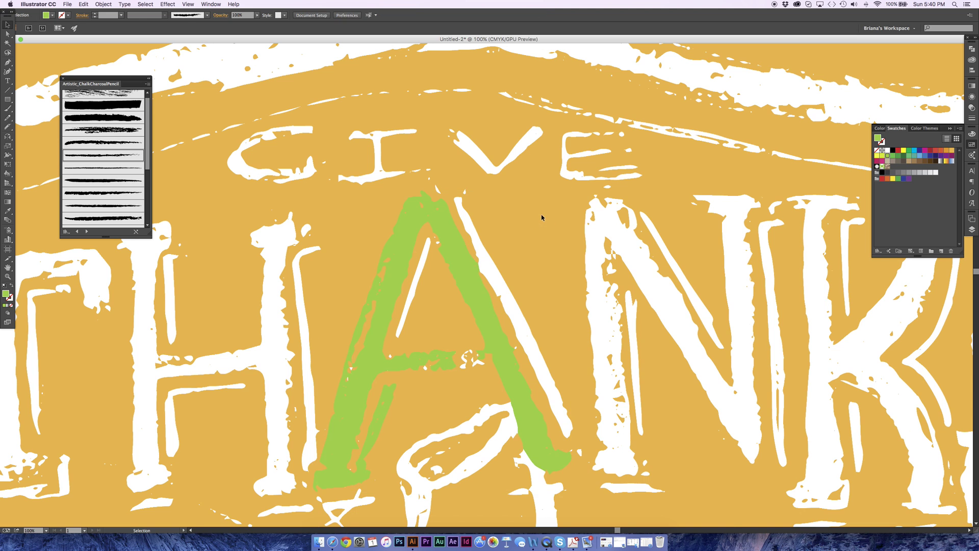
Step: Undo the green and grey fills on the A
{"action": "scroll", "coordinate": [541, 218], "scroll_direction": "down", "scroll_amount": 2}
{"action": "key", "text": "super+minus"}
{"action": "key", "text": "super+minus"}
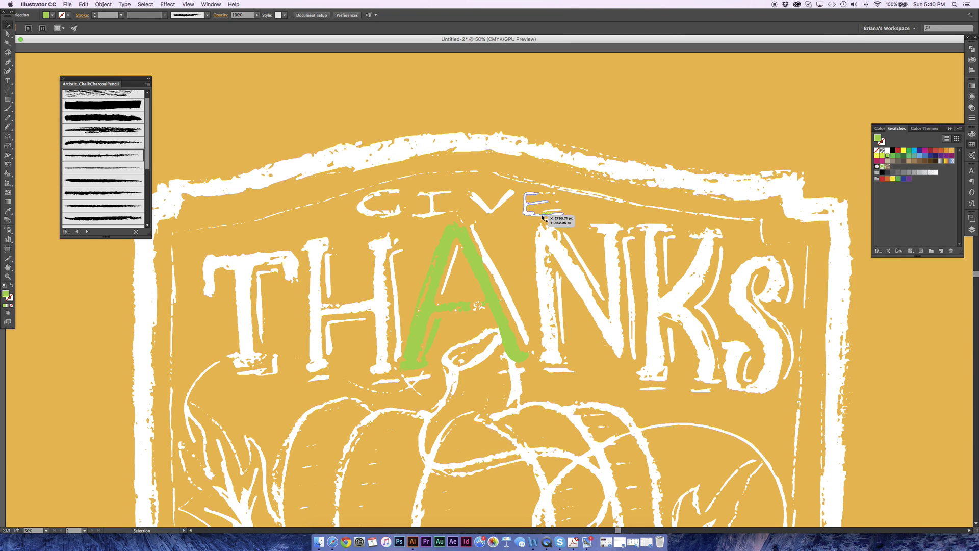
{"action": "key", "text": "super+z"}
{"action": "key", "text": "super+z"}
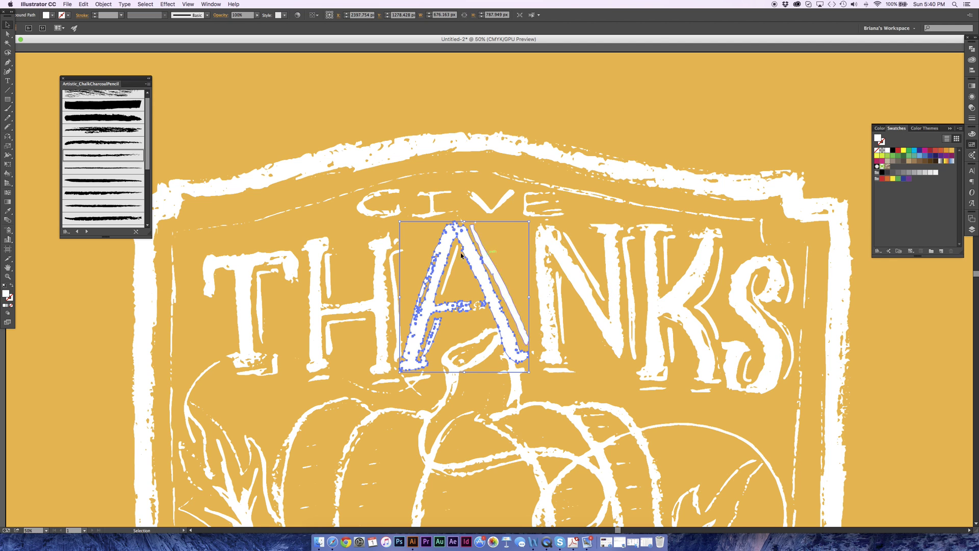
{"action": "scroll", "coordinate": [438, 230], "scroll_direction": "left", "scroll_amount": 3}
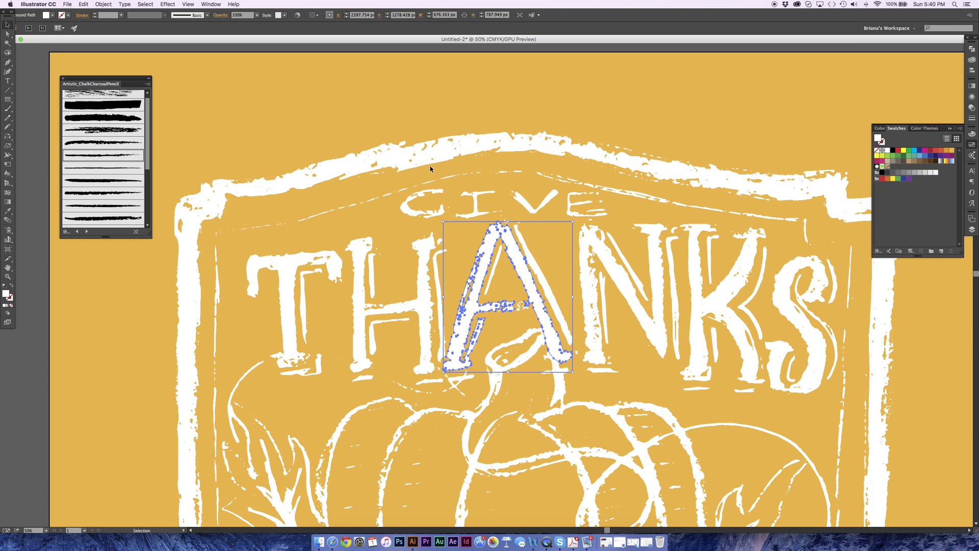
{"action": "scroll", "coordinate": [430, 167], "scroll_direction": "down", "scroll_amount": 3}
{"action": "scroll", "coordinate": [430, 166], "scroll_direction": "down", "scroll_amount": 2}
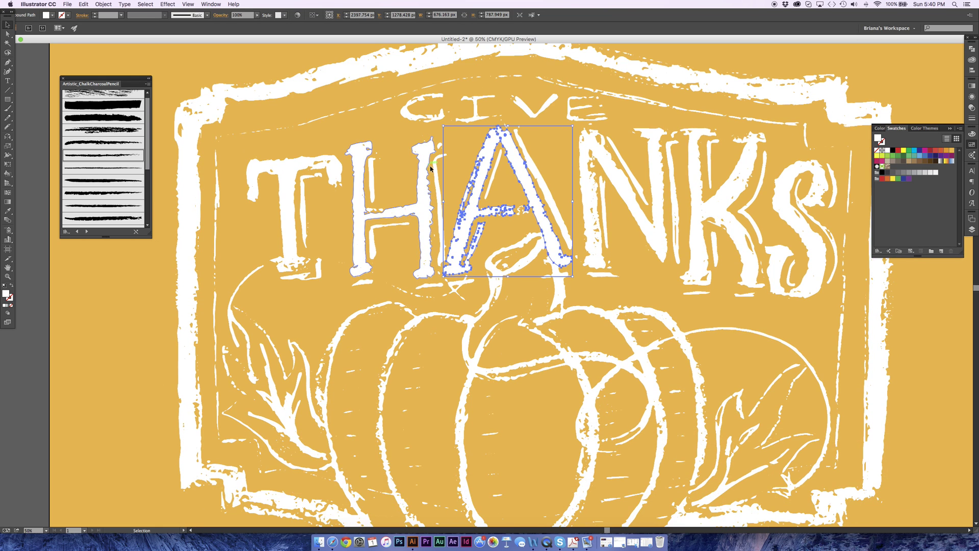
{"action": "scroll", "coordinate": [430, 166], "scroll_direction": "down", "scroll_amount": 2}
{"action": "scroll", "coordinate": [408, 165], "scroll_direction": "up", "scroll_amount": 5}
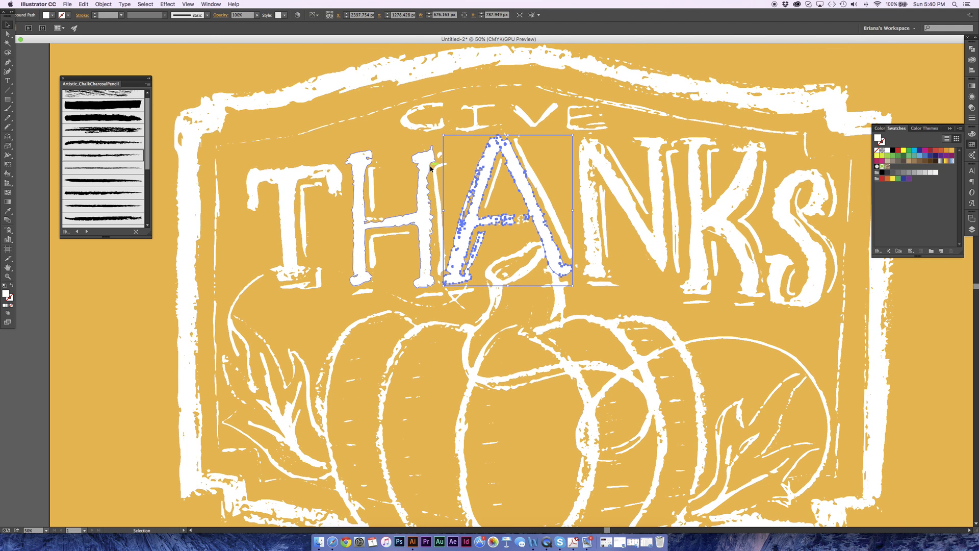
{"action": "scroll", "coordinate": [122, 138], "scroll_direction": "up", "scroll_amount": 1}
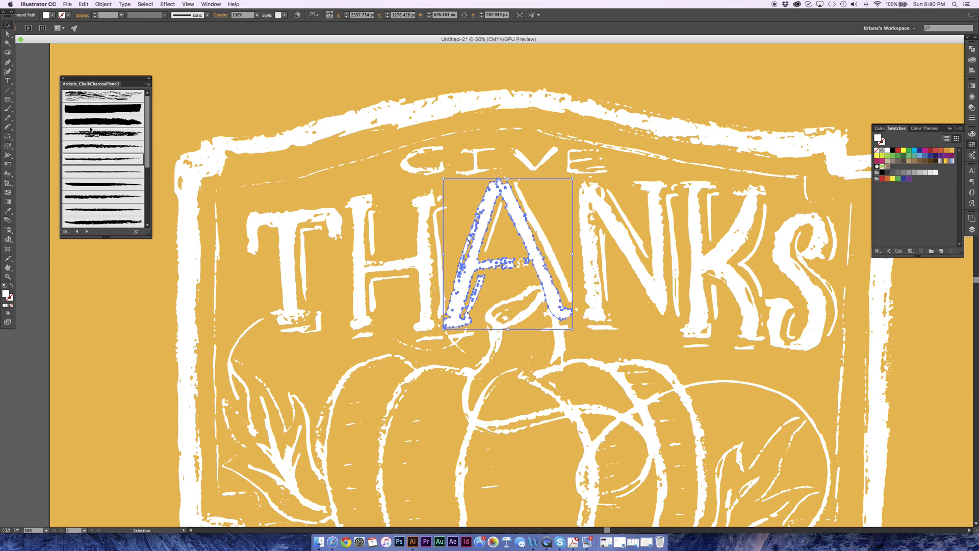
Step: Apply the first, sketchy brush of the Artistic_ChalkCharcoalPencil library to the A's outline and deselect the letter
{"action": "key", "text": "b"}
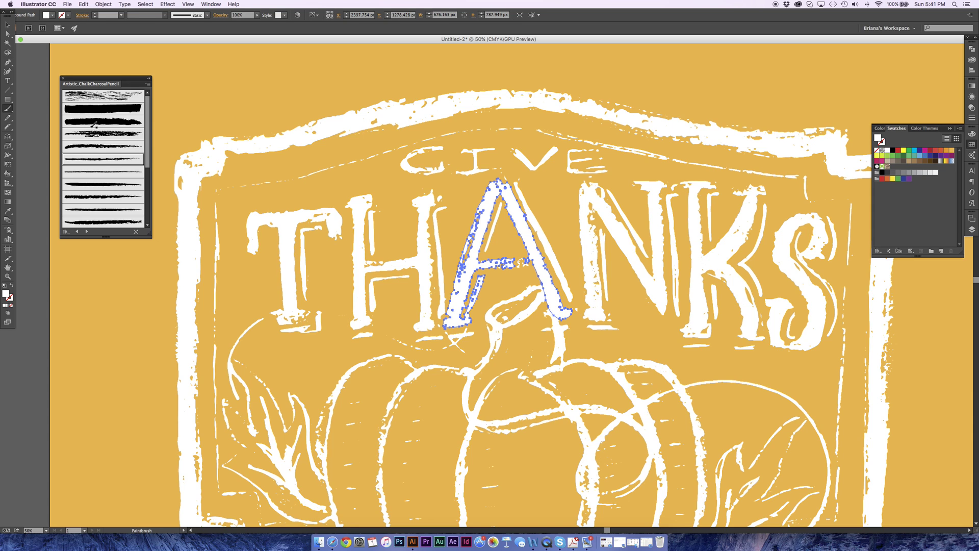
{"action": "left_click", "coordinate": [109, 95]}
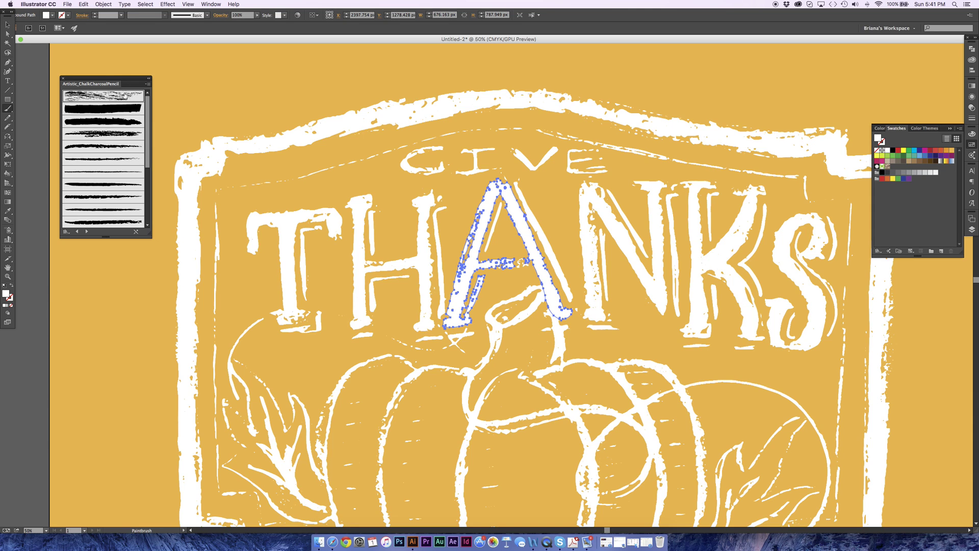
{"action": "left_click", "coordinate": [125, 94]}
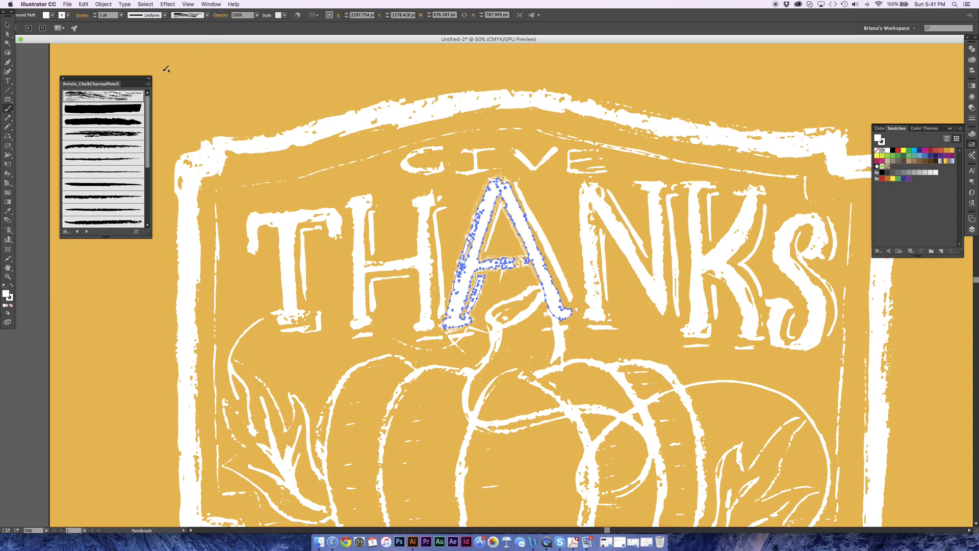
{"action": "left_click", "coordinate": [206, 16]}
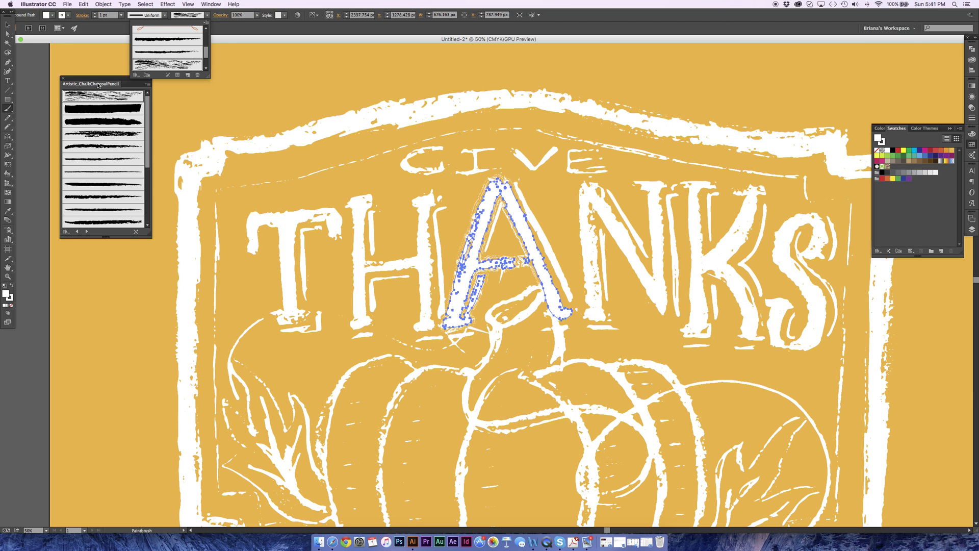
{"action": "left_click", "coordinate": [258, 100]}
Step: Paint a curved test stroke above the frame's upper-left edge with the sketchy chalk brush and delete it
{"action": "mouse_move", "coordinate": [183, 110]}
{"action": "left_mouse_down"}
{"action": "mouse_move", "coordinate": [246, 115]}
{"action": "mouse_move", "coordinate": [327, 66]}
{"action": "left_mouse_up"}
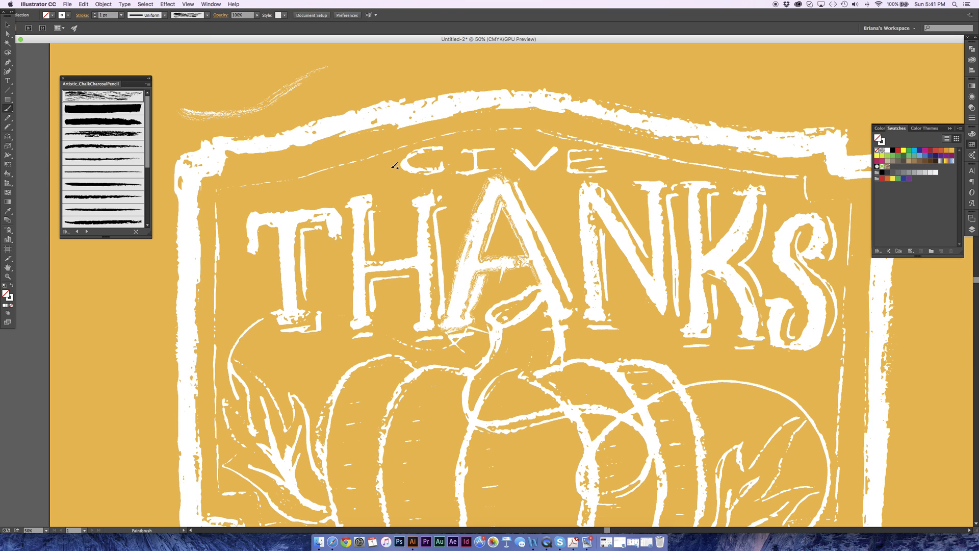
{"action": "key", "text": "v"}
{"action": "left_click", "coordinate": [266, 106]}
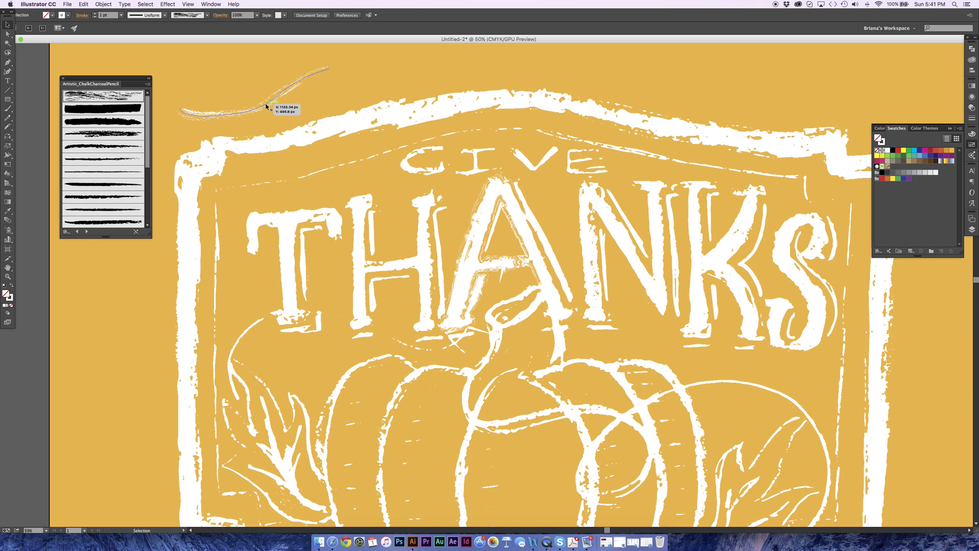
{"action": "key", "text": "Delete"}
Step: Paint a curved stroke about 611 px wide above the frame with the streaky charcoal brush and set its weight to 9 pt
{"action": "left_click", "coordinate": [109, 134]}
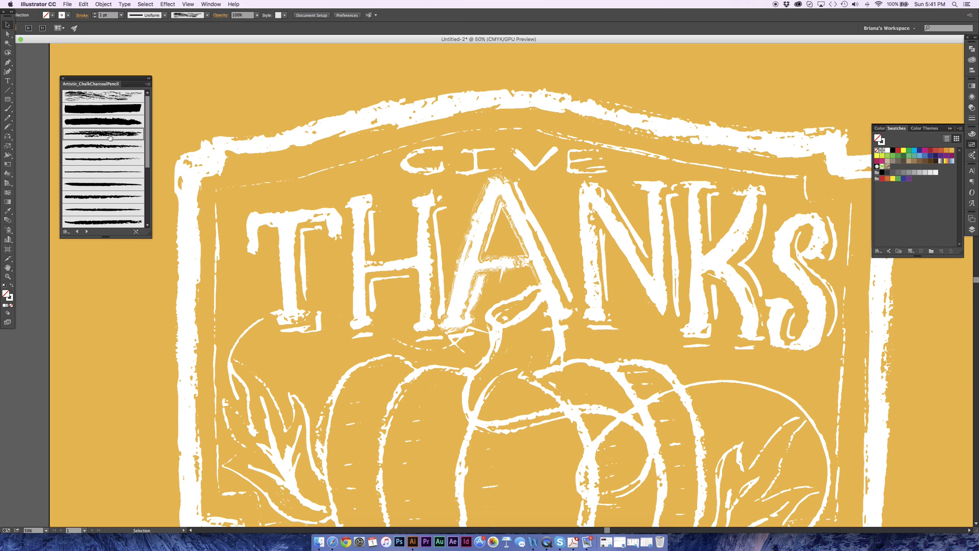
{"action": "key", "text": "b"}
{"action": "mouse_move", "coordinate": [202, 108]}
{"action": "left_mouse_down"}
{"action": "mouse_move", "coordinate": [308, 101]}
{"action": "mouse_move", "coordinate": [316, 77]}
{"action": "left_mouse_up"}
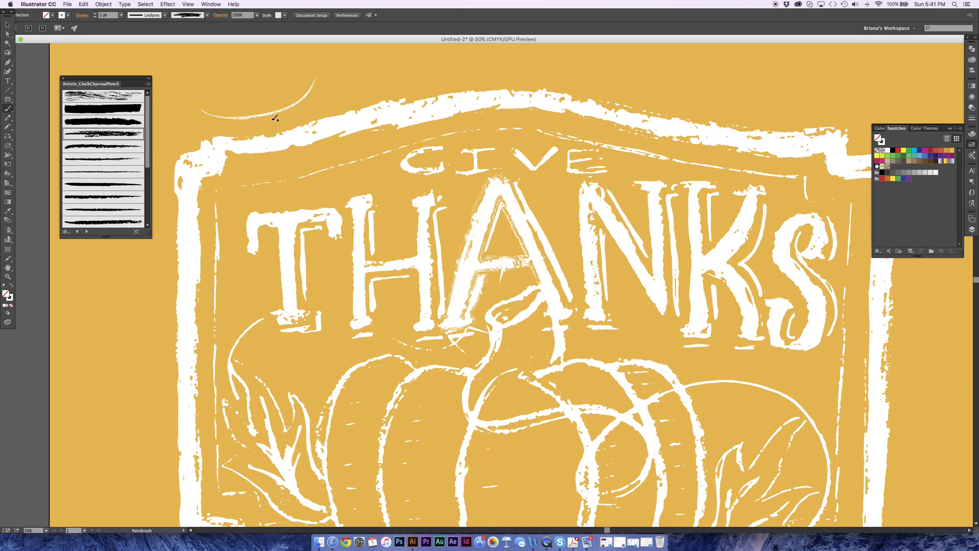
{"action": "key", "text": "v"}
{"action": "left_click", "coordinate": [279, 109]}
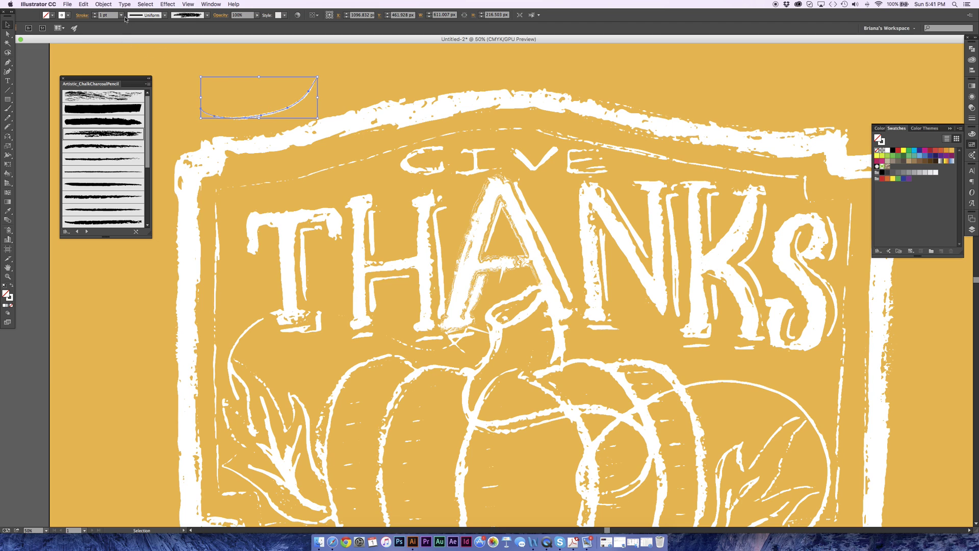
{"action": "left_click", "coordinate": [121, 15]}
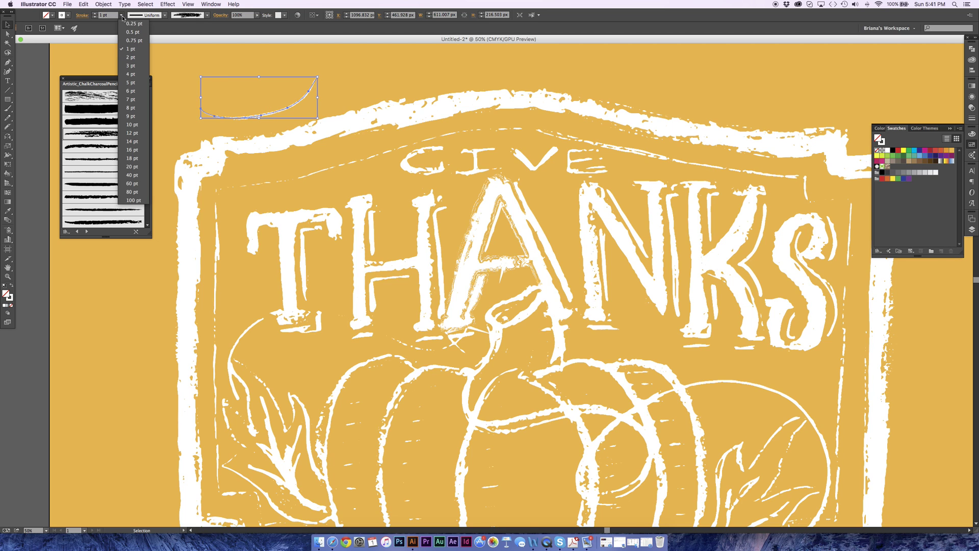
{"action": "left_click", "coordinate": [133, 116]}
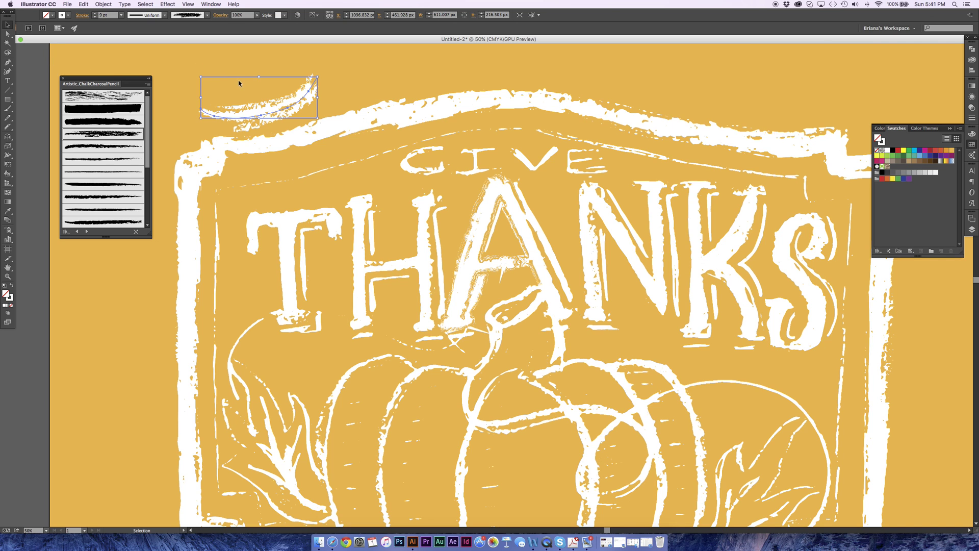
Step: Move the charcoal stroke down onto the upper-left section of the chalk frame
{"action": "left_click_drag", "start_coordinate": [294, 107], "coordinate": [295, 152]}
{"action": "left_click", "coordinate": [303, 101]}
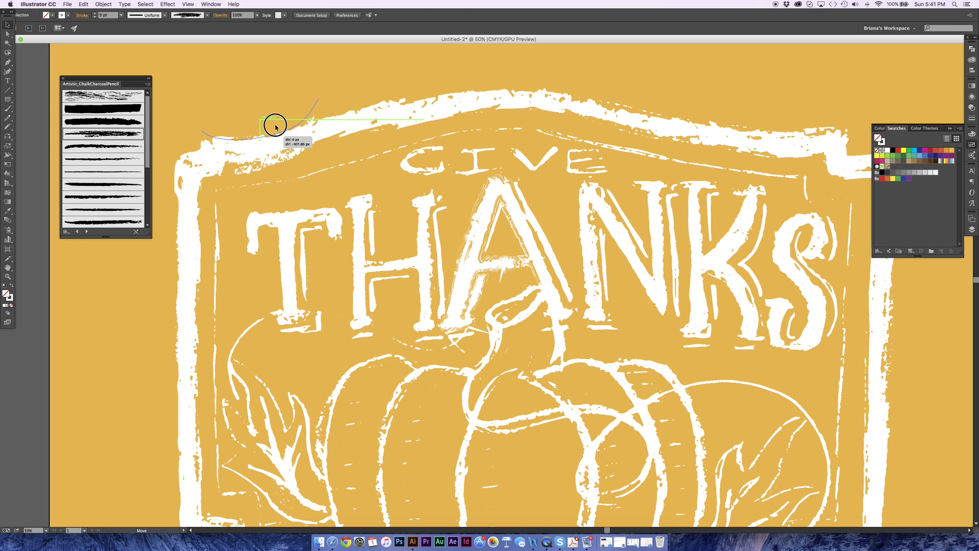
{"action": "left_click", "coordinate": [274, 154]}
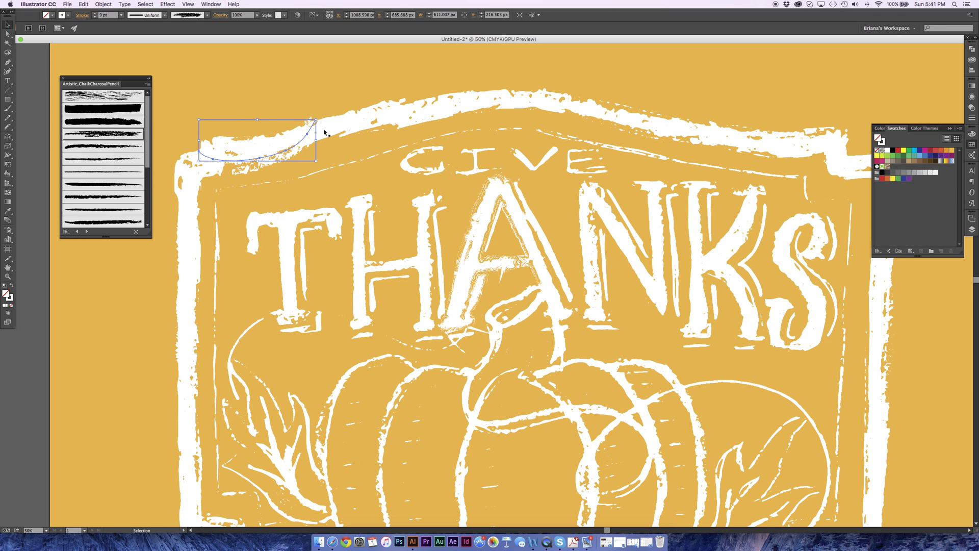
Step: Stretch both end points of the charcoal stroke outward along the frame edge with Direct Selection, and deselect it
{"action": "key", "text": "a"}
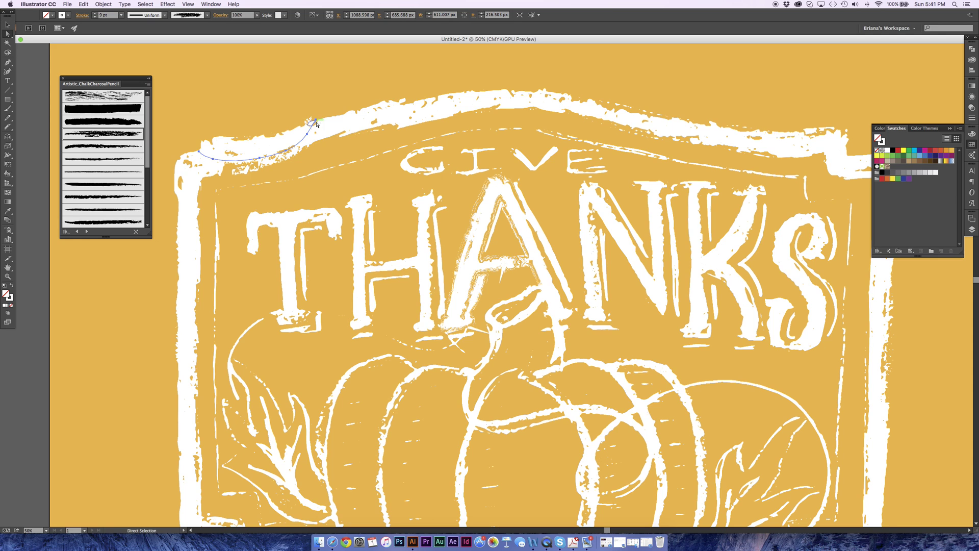
{"action": "left_click", "coordinate": [316, 121]}
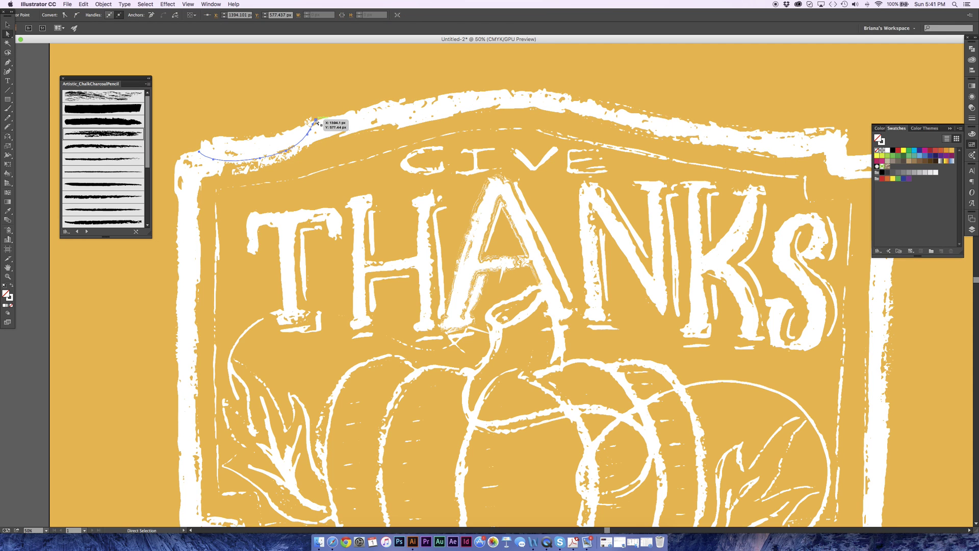
{"action": "left_click_drag", "start_coordinate": [316, 121], "coordinate": [352, 121]}
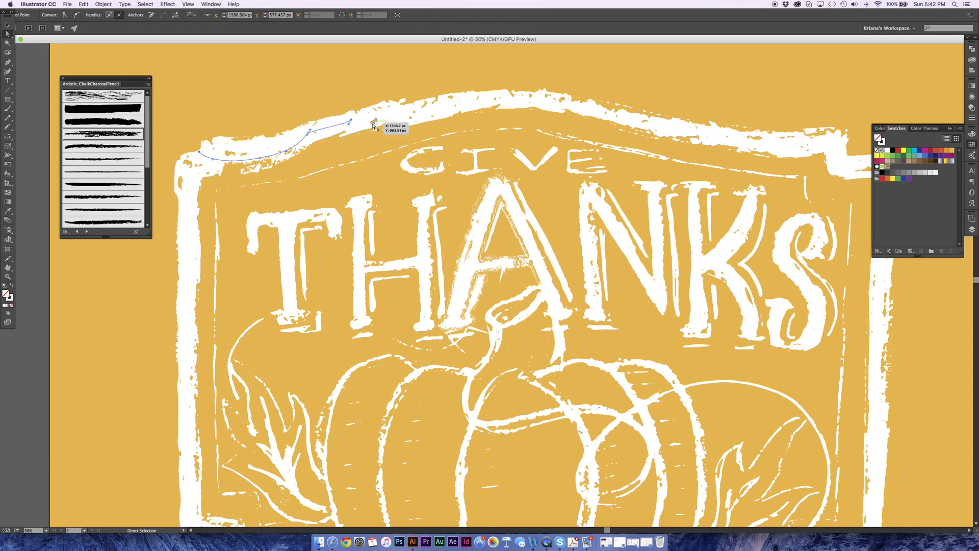
{"action": "left_click_drag", "start_coordinate": [199, 152], "coordinate": [187, 175]}
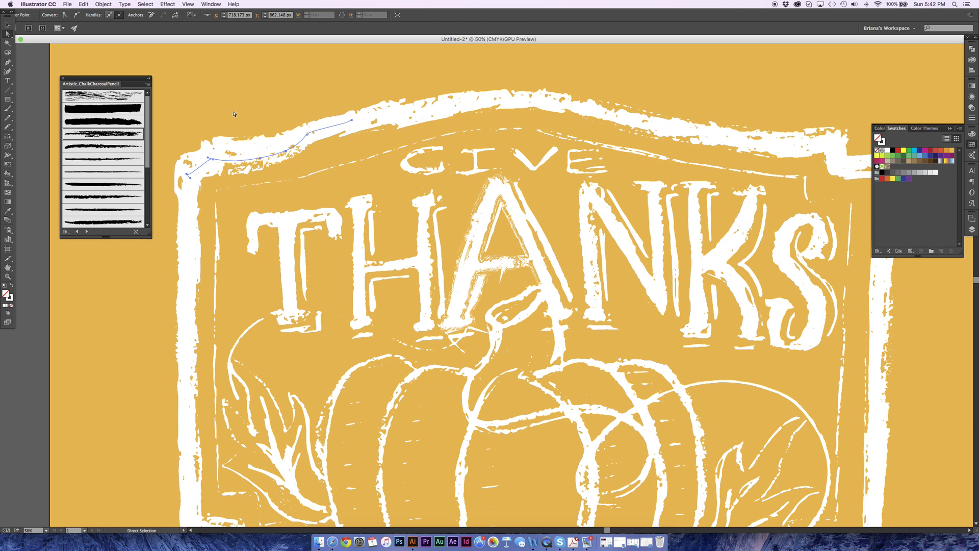
{"action": "left_click", "coordinate": [234, 114]}
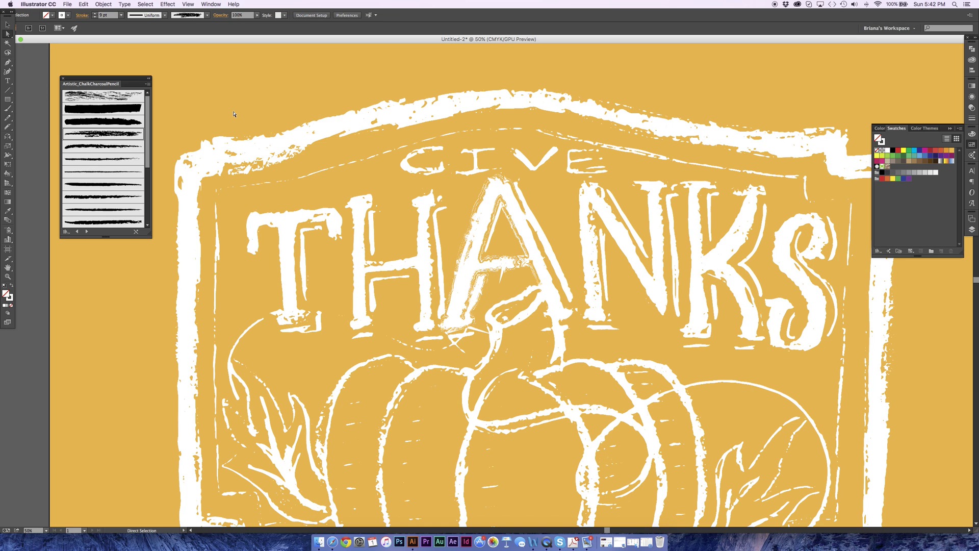
Step: Undo the latest changes to the charcoal stroke and remove it from the frame
{"action": "key", "text": "super+z"}
{"action": "key", "text": "super+z"}
{"action": "key", "text": "super+z"}
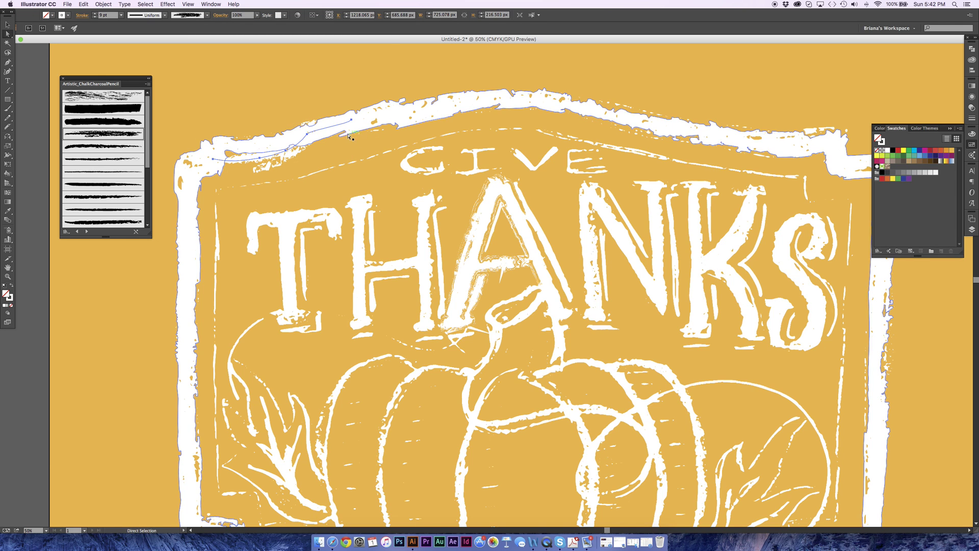
{"action": "left_click", "coordinate": [323, 148]}
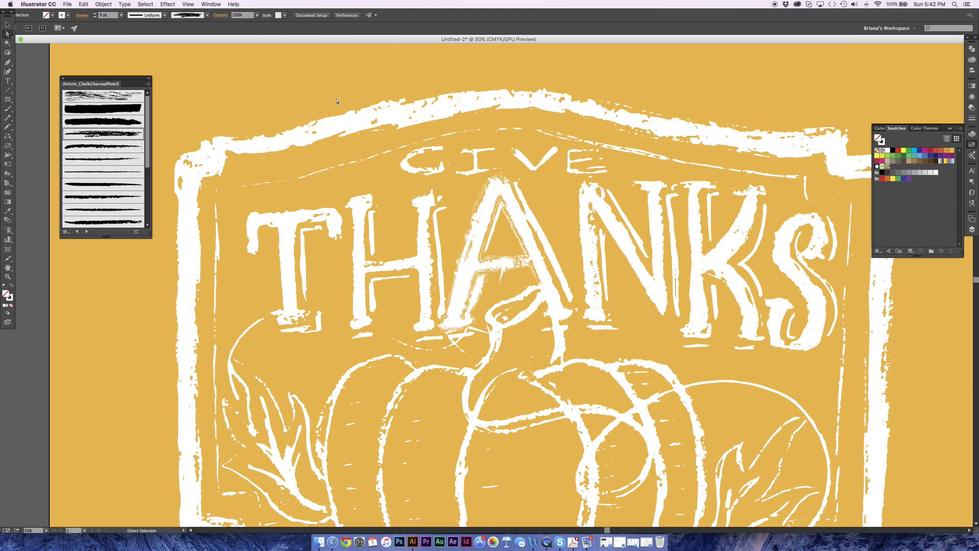
{"action": "scroll", "coordinate": [336, 101], "scroll_direction": "down", "scroll_amount": 2}
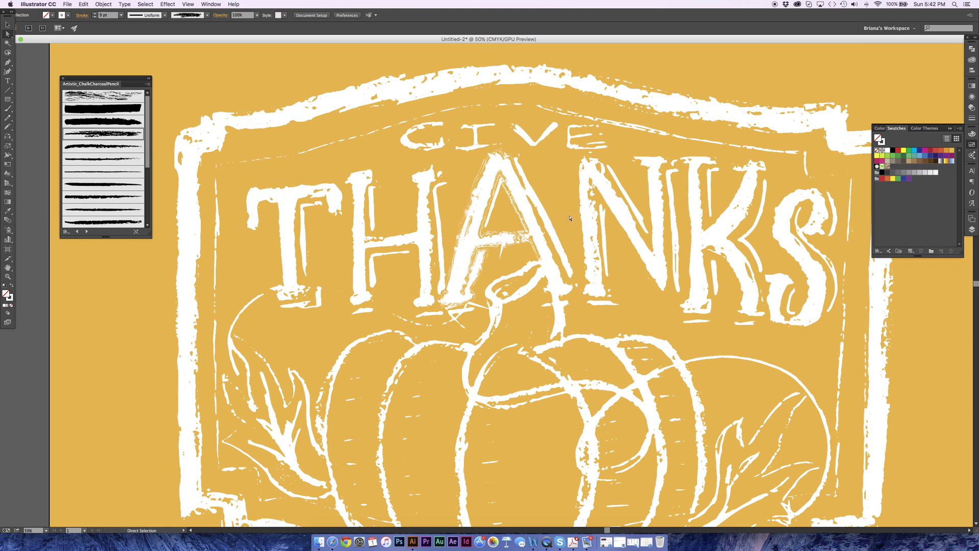
{"action": "key", "text": "v"}
{"action": "left_click", "coordinate": [470, 234]}
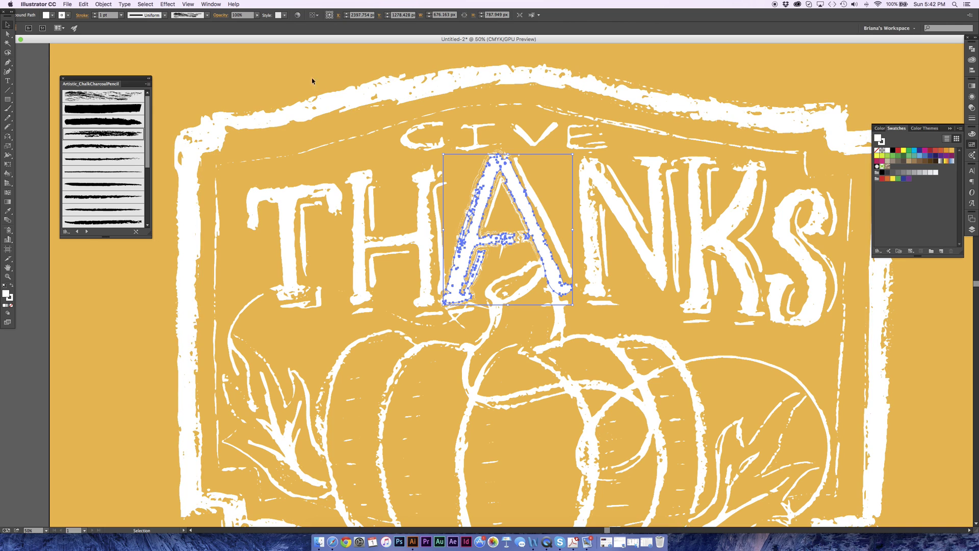
{"action": "left_click", "coordinate": [118, 287]}
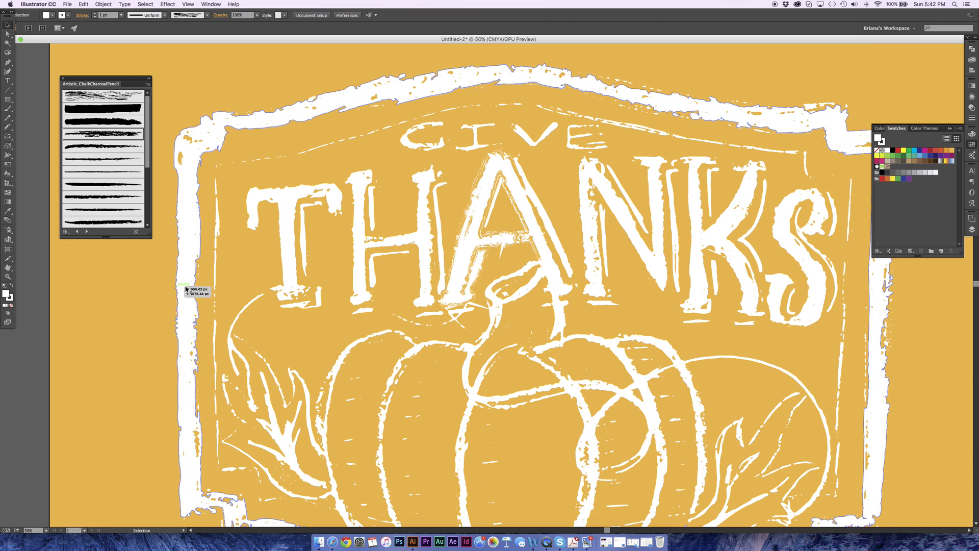
Step: Outline the letter H in THANKS with a thick charcoal brush from the chalk-charcoal library and deselect it
{"action": "left_click", "coordinate": [474, 241]}
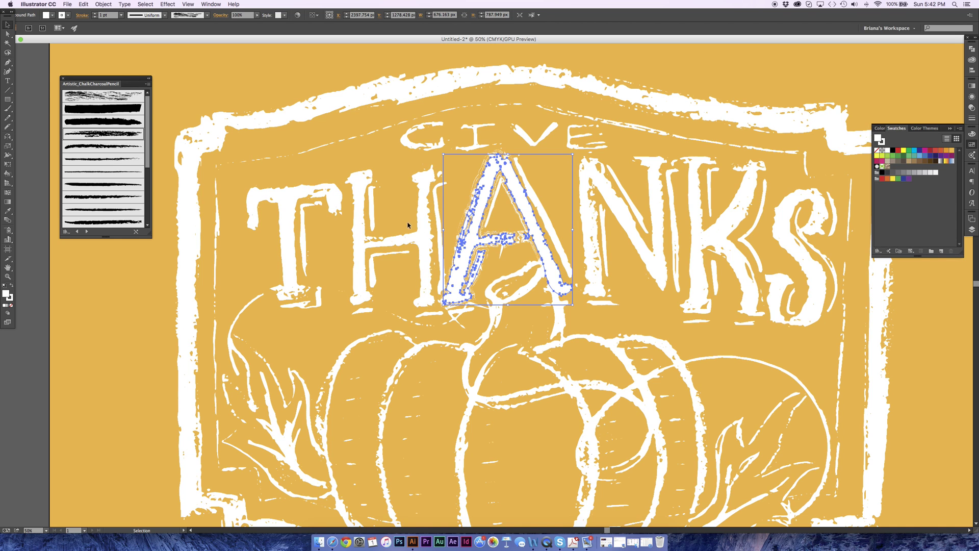
{"action": "left_click", "coordinate": [370, 245]}
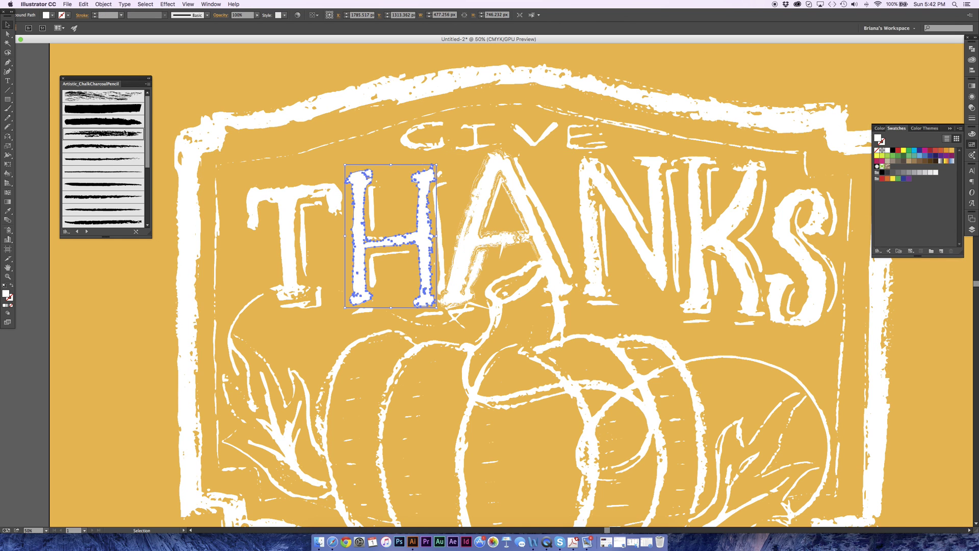
{"action": "left_click", "coordinate": [148, 280]}
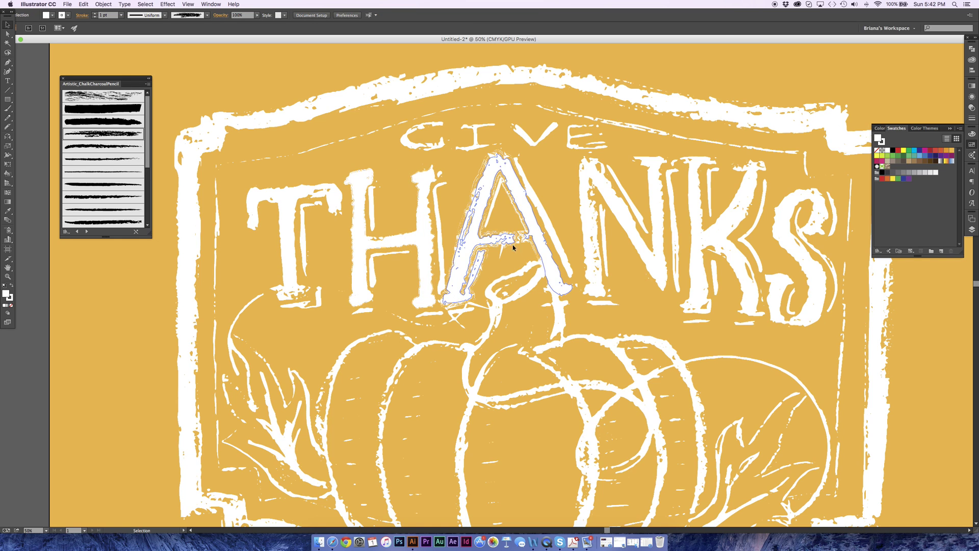
Step: Replace the charcoal brush on the letter A's outline with the Basic brush
{"action": "left_click", "coordinate": [455, 241]}
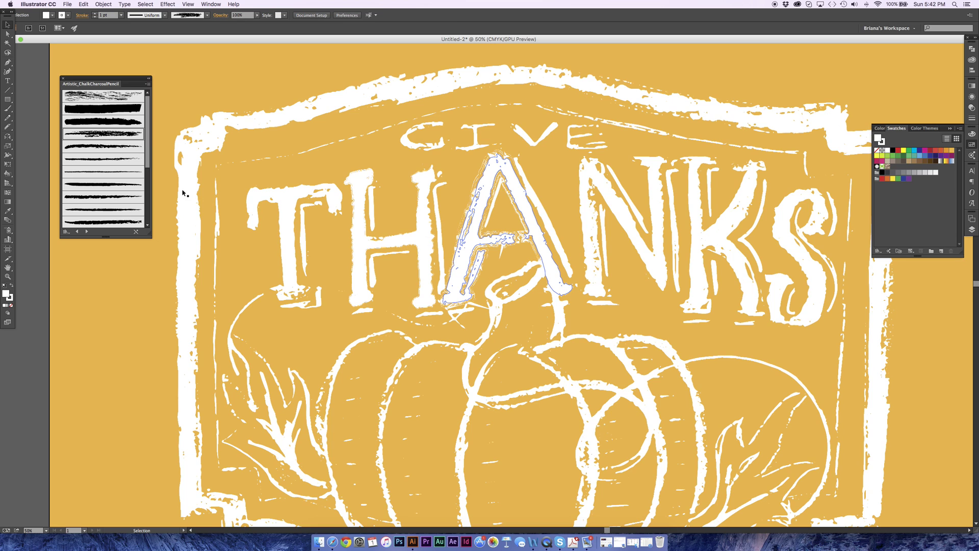
{"action": "left_click", "coordinate": [207, 15]}
{"action": "scroll", "coordinate": [190, 42], "scroll_direction": "up", "scroll_amount": 5}
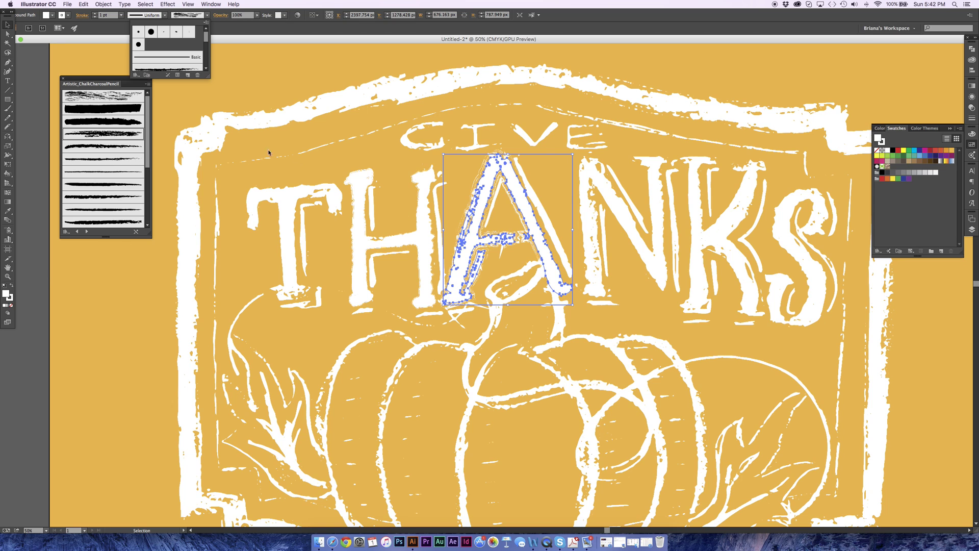
{"action": "left_click", "coordinate": [160, 57]}
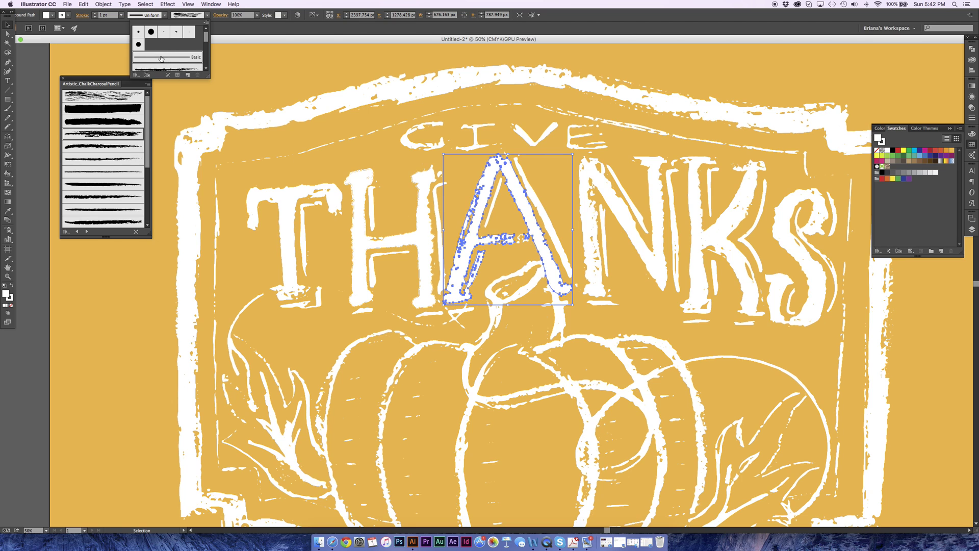
Step: Switch the letter H's outline to the Basic brush and deselect the letter
{"action": "left_click", "coordinate": [356, 186]}
{"action": "left_click", "coordinate": [360, 184]}
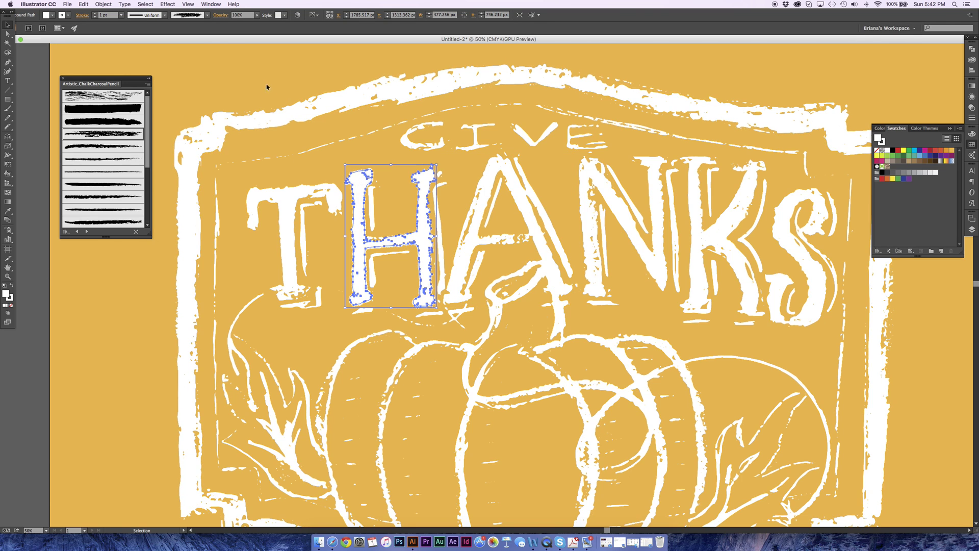
{"action": "left_click", "coordinate": [207, 15]}
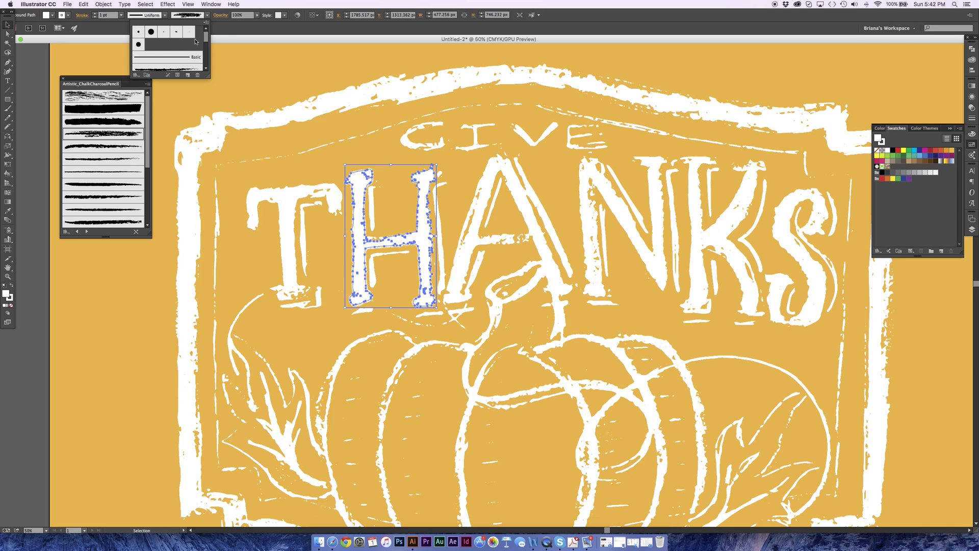
{"action": "left_click", "coordinate": [185, 57]}
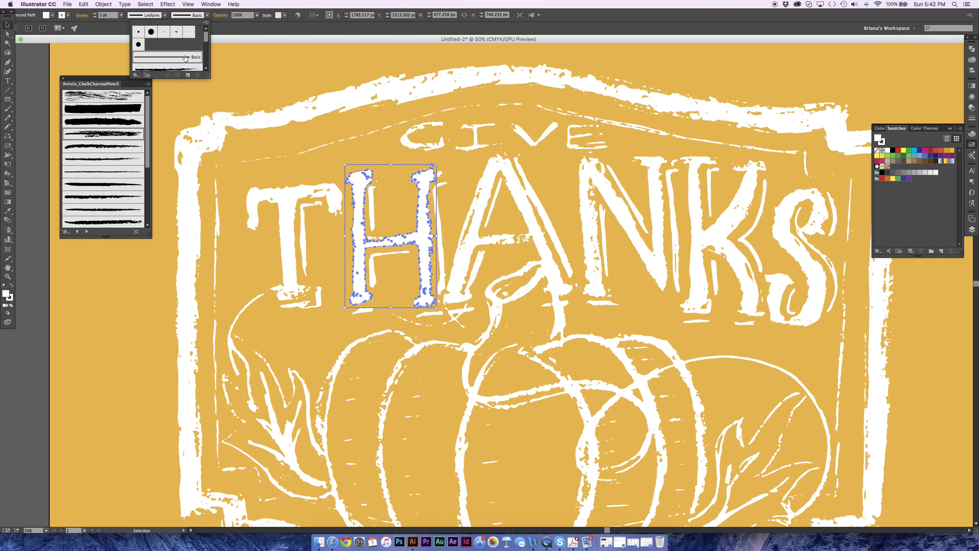
{"action": "left_click", "coordinate": [33, 258]}
{"action": "key", "text": "super+minus"}
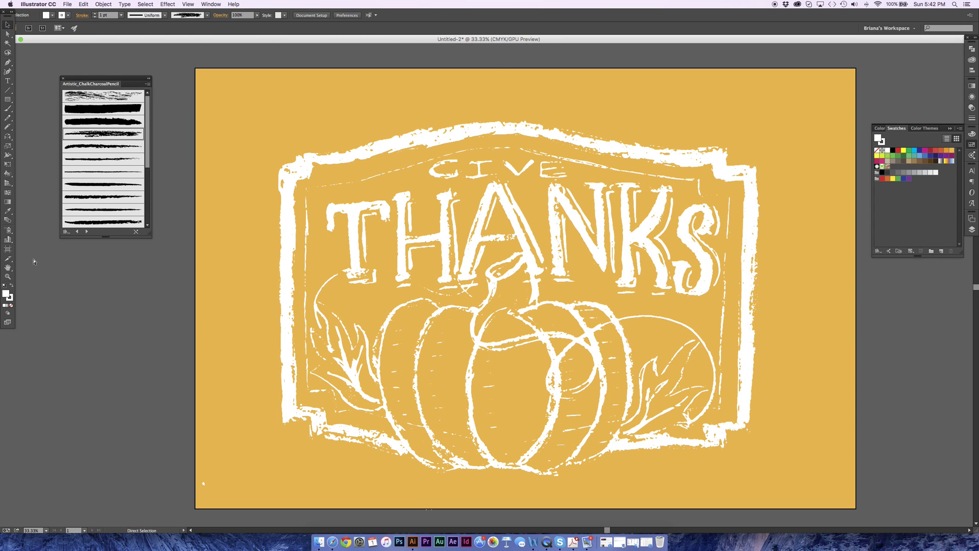